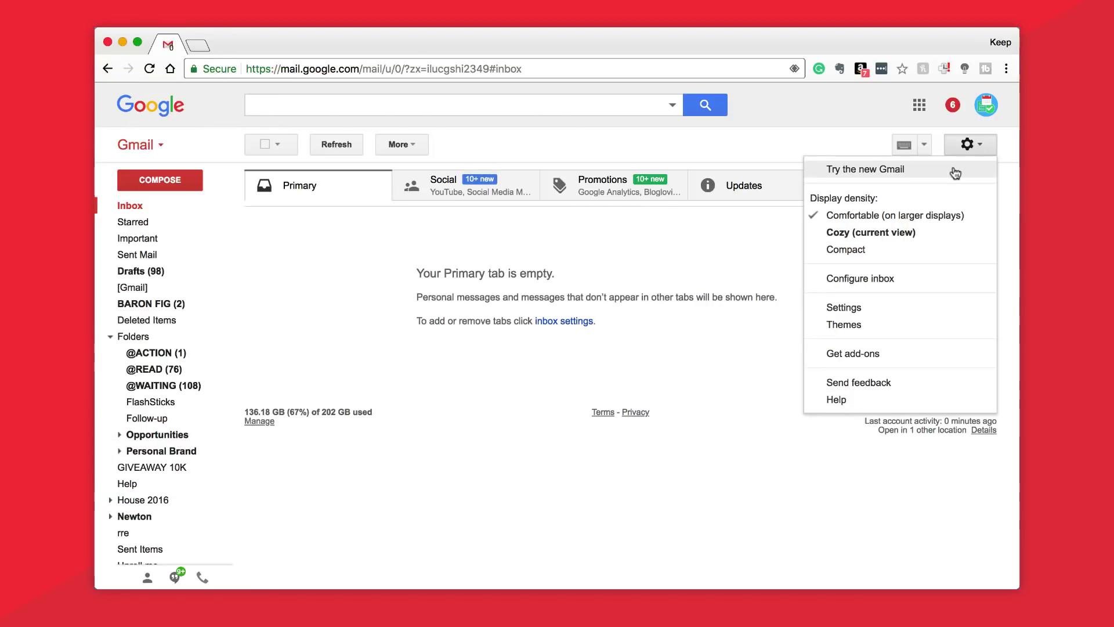
Switch the mailbox to the new Gmail design from the Settings menu
{"action": "left_click", "coordinate": [953, 165]}
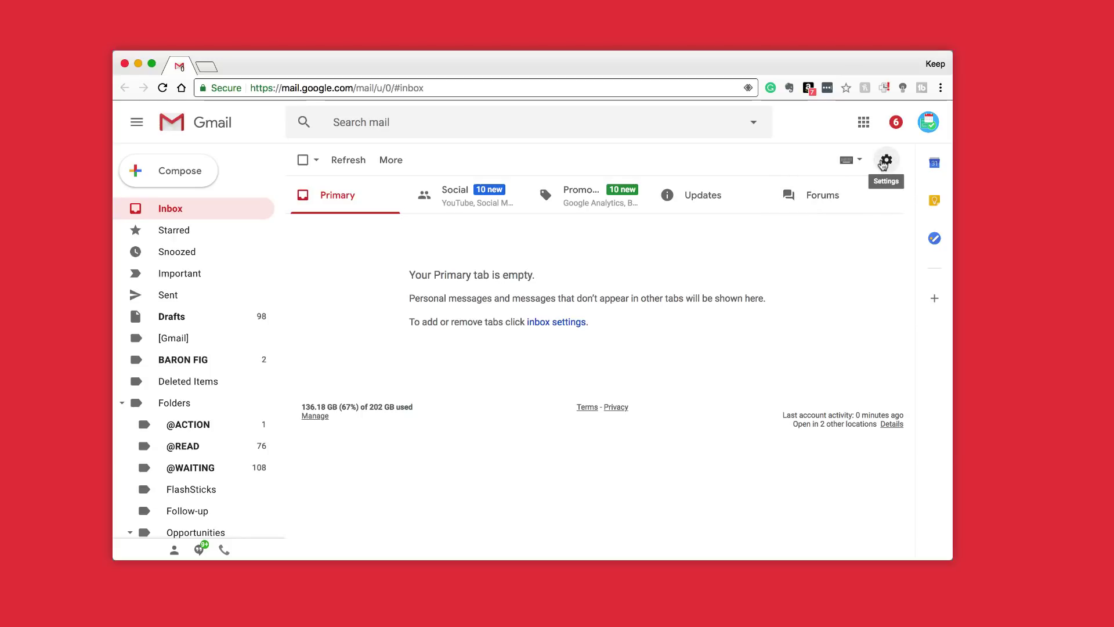
{"action": "left_click", "coordinate": [887, 162]}
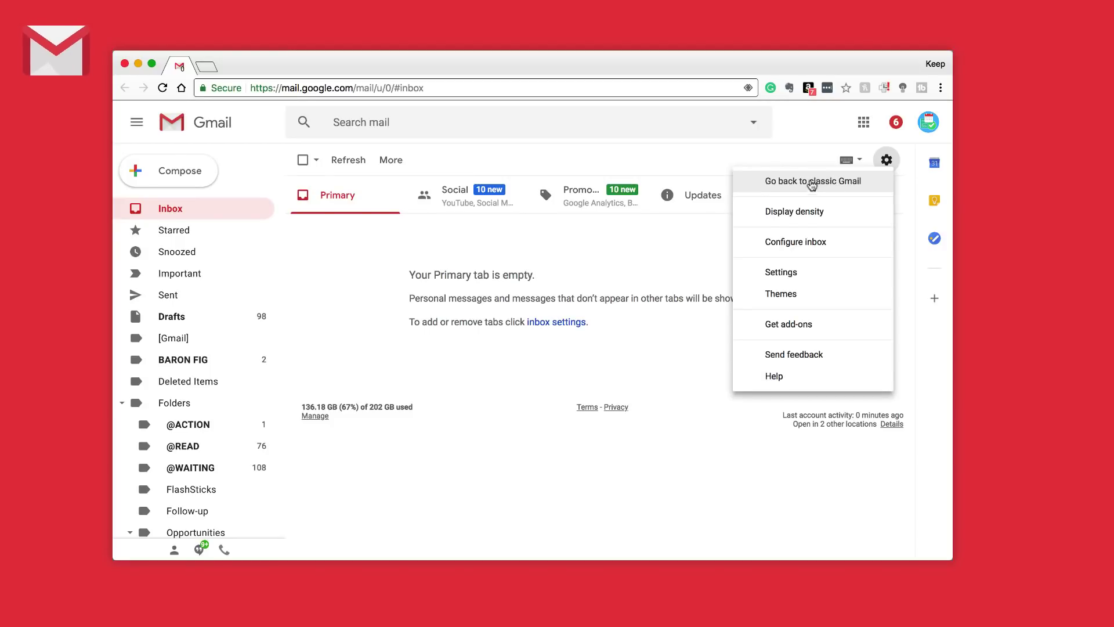
{"action": "left_click", "coordinate": [719, 164]}
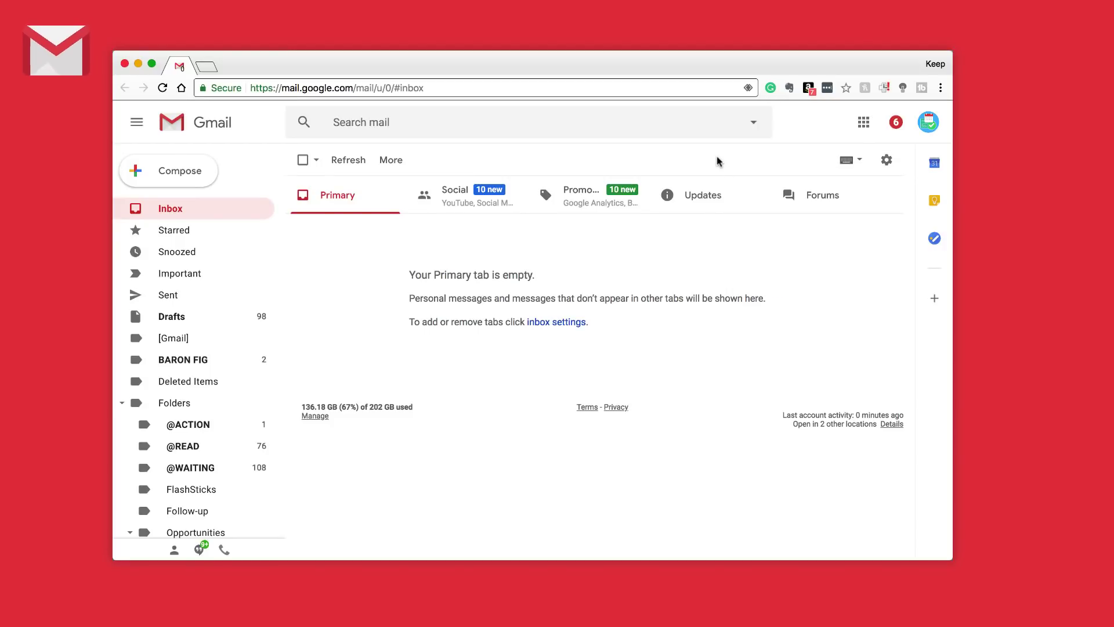
{"action": "left_click", "coordinate": [886, 160]}
{"action": "left_click", "coordinate": [813, 181]}
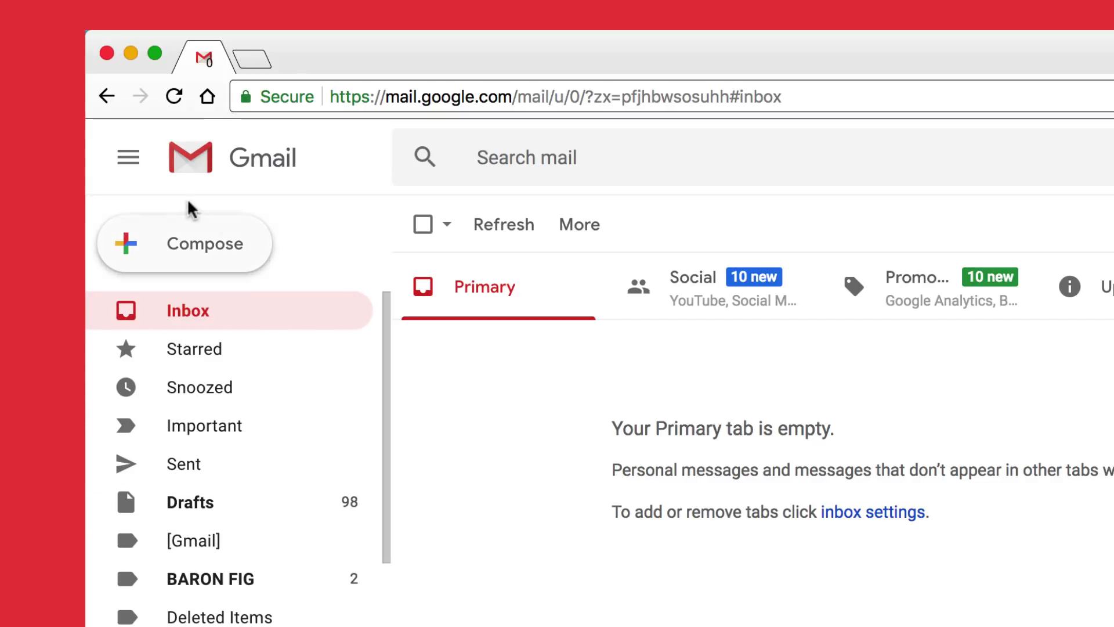
{"action": "left_click", "coordinate": [129, 158]}
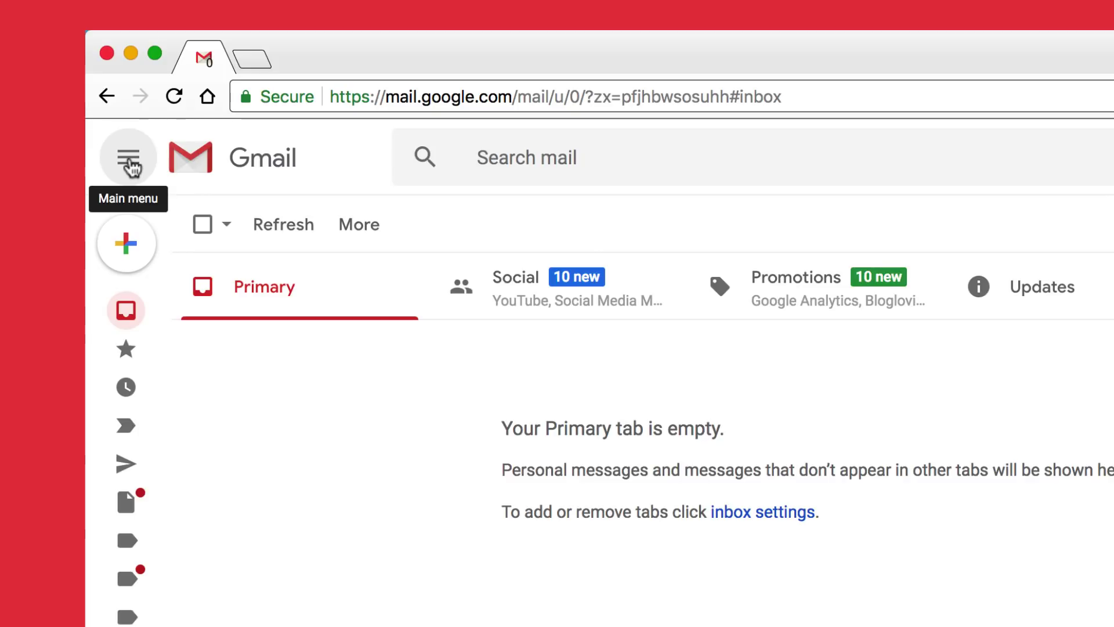
{"action": "mouse_move", "coordinate": [123, 352]}
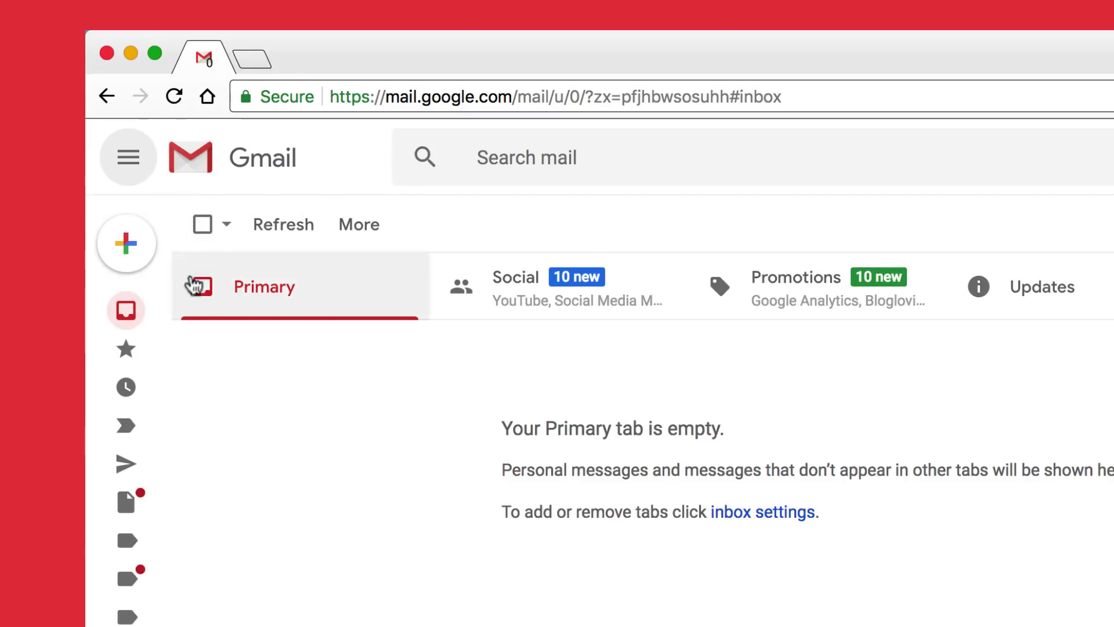
{"action": "mouse_move", "coordinate": [130, 386]}
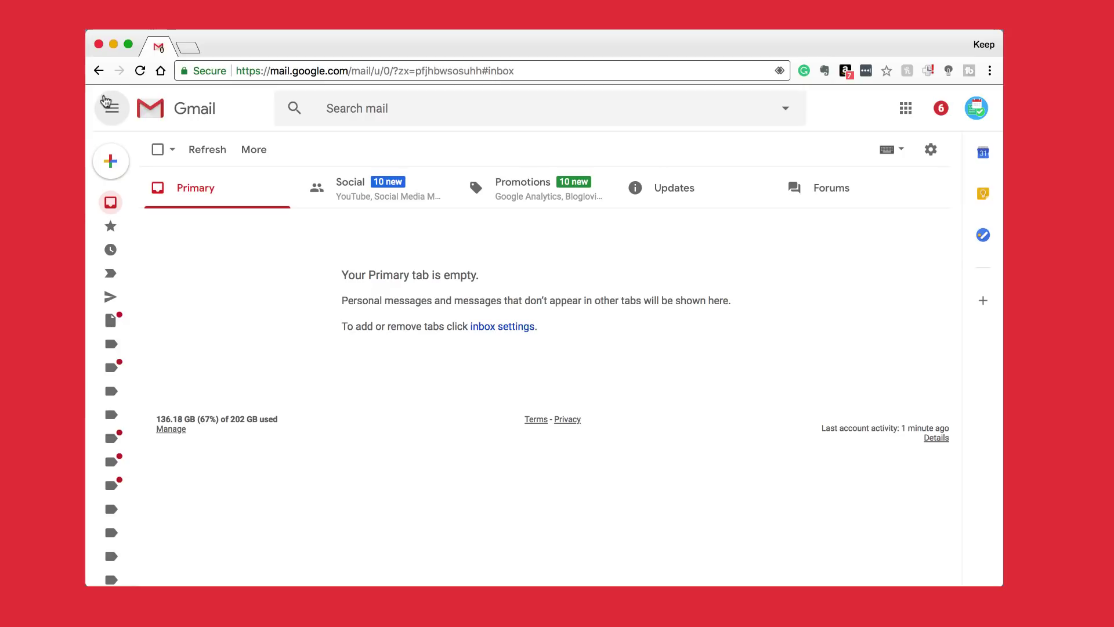
{"action": "left_click", "coordinate": [106, 103]}
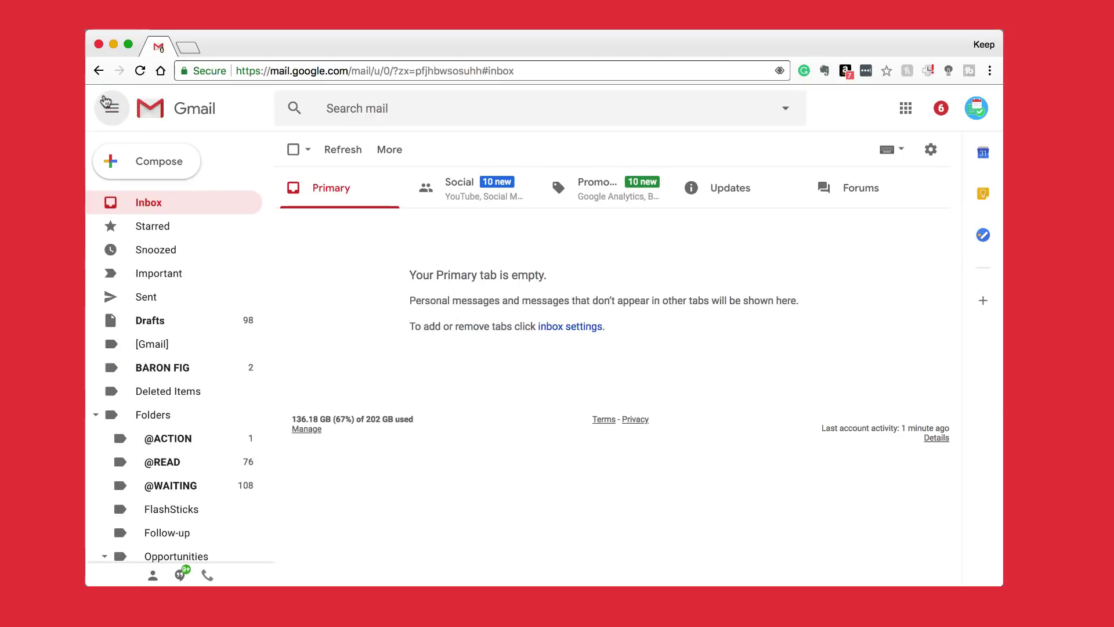
Start a new blank message and add the suggested contact as recipient
{"action": "left_click", "coordinate": [145, 164]}
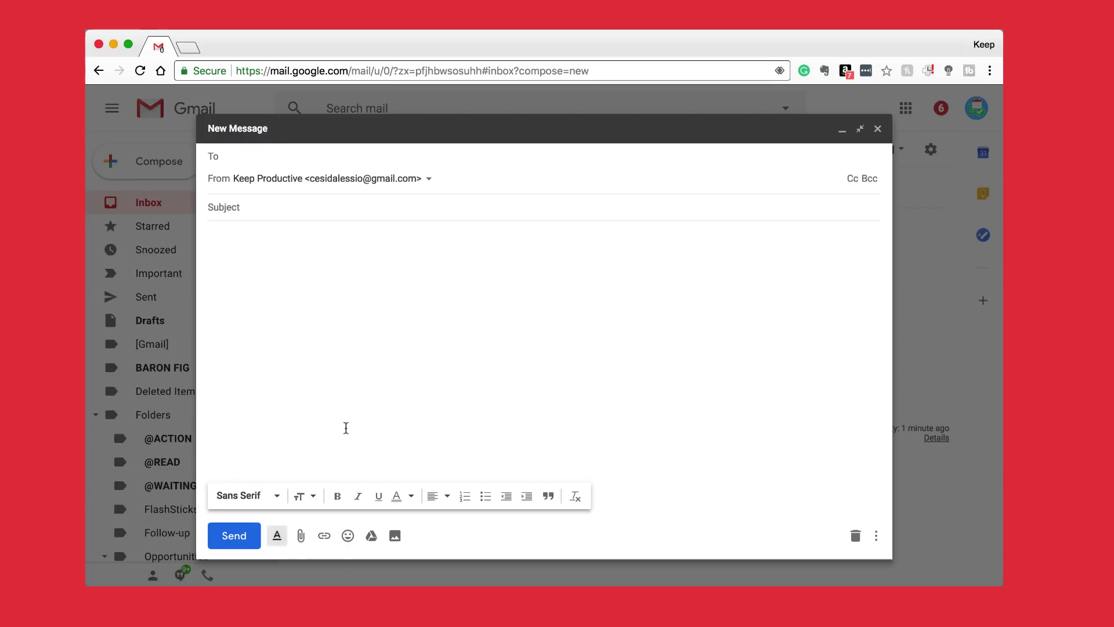
{"action": "left_click", "coordinate": [883, 538]}
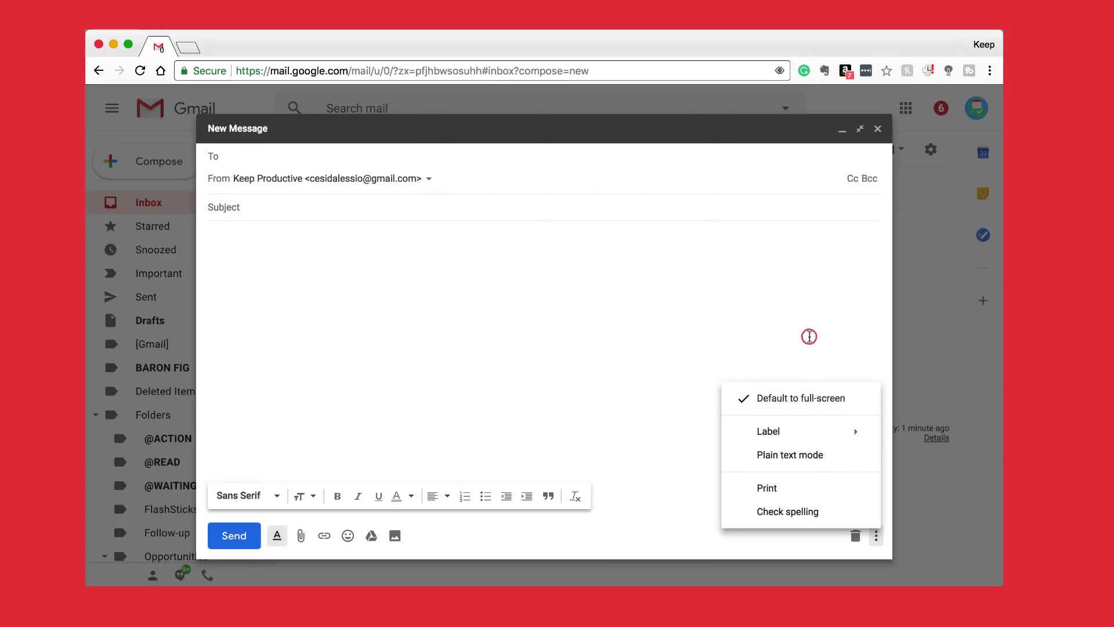
{"action": "left_click", "coordinate": [809, 336]}
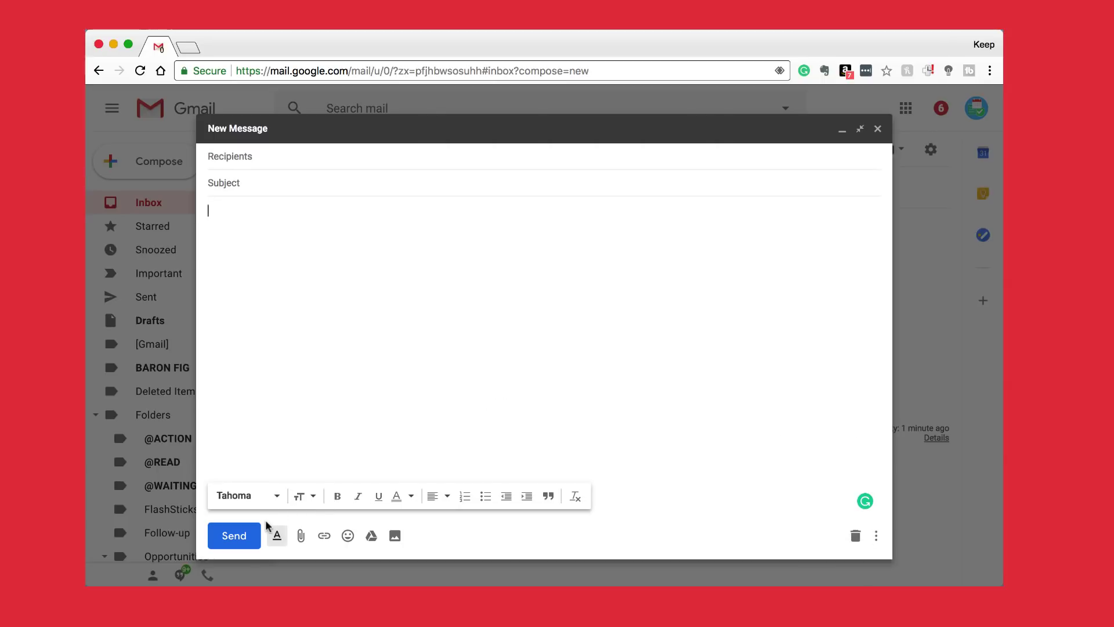
{"action": "left_click", "coordinate": [285, 157]}
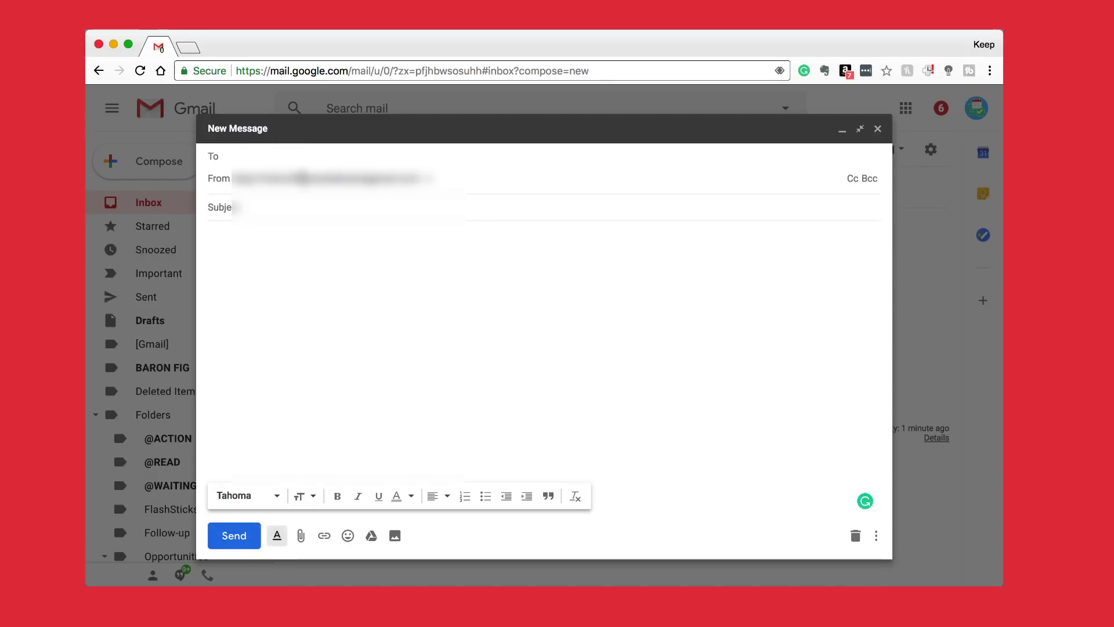
{"action": "type", "text": "f"}
{"action": "left_click", "coordinate": [306, 243]}
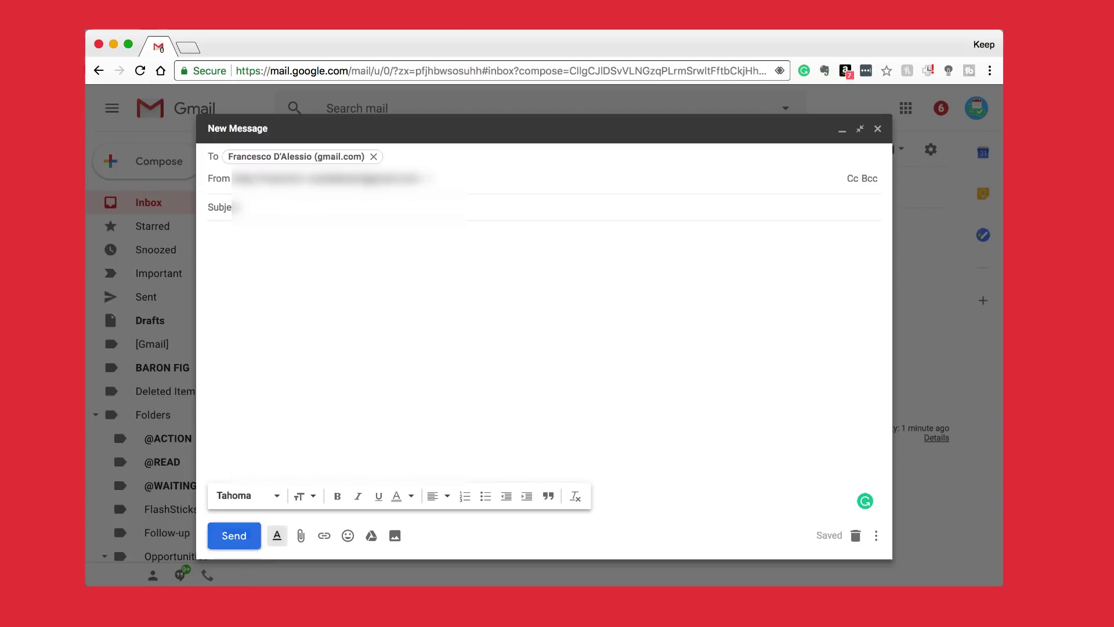
Send it without subject or body, undo the send, and close the returned draft
{"action": "left_click", "coordinate": [233, 536]}
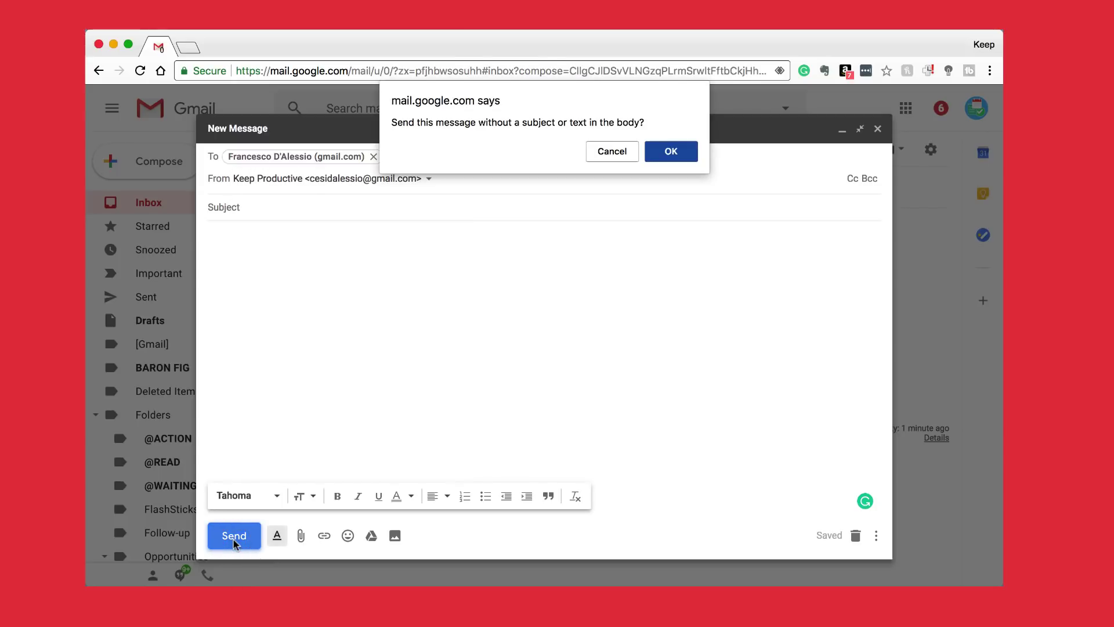
{"action": "left_click", "coordinate": [653, 153]}
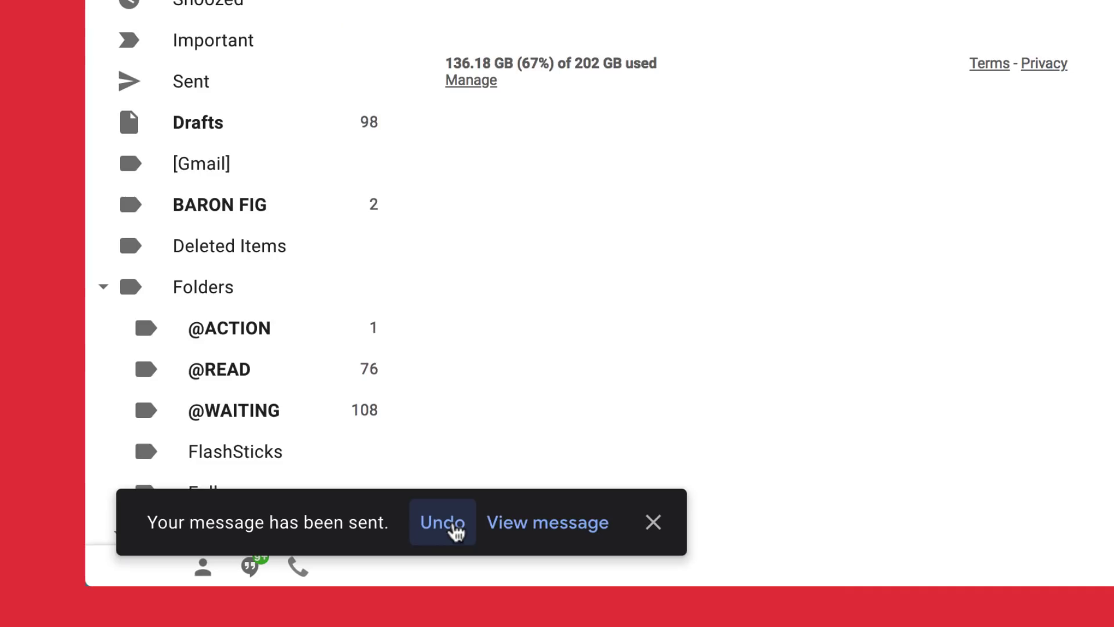
{"action": "left_click", "coordinate": [455, 525]}
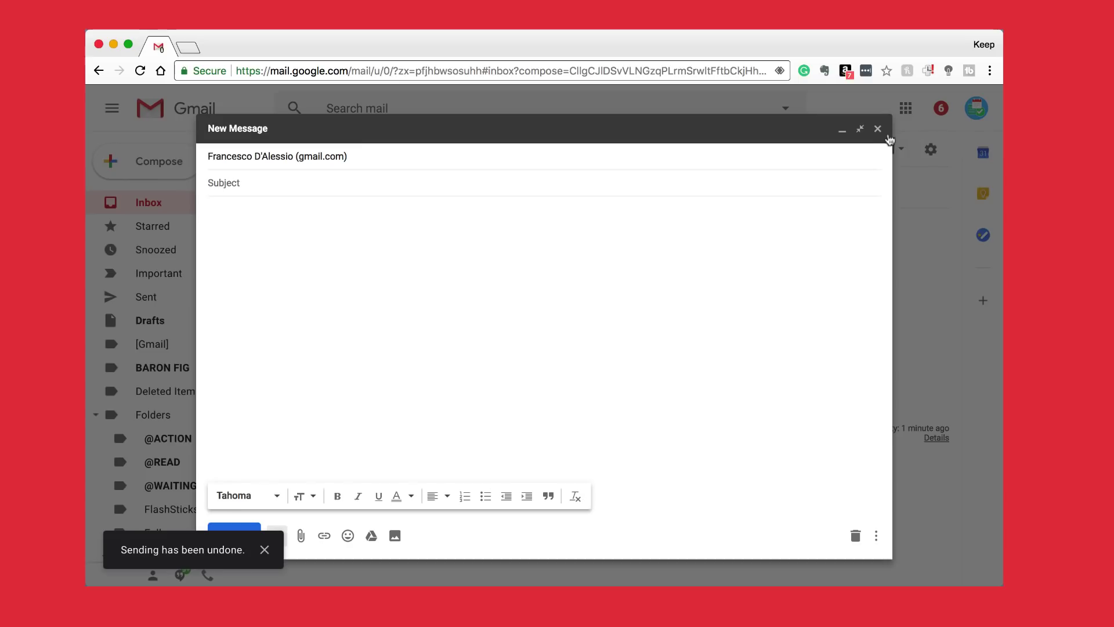
{"action": "left_click", "coordinate": [877, 129]}
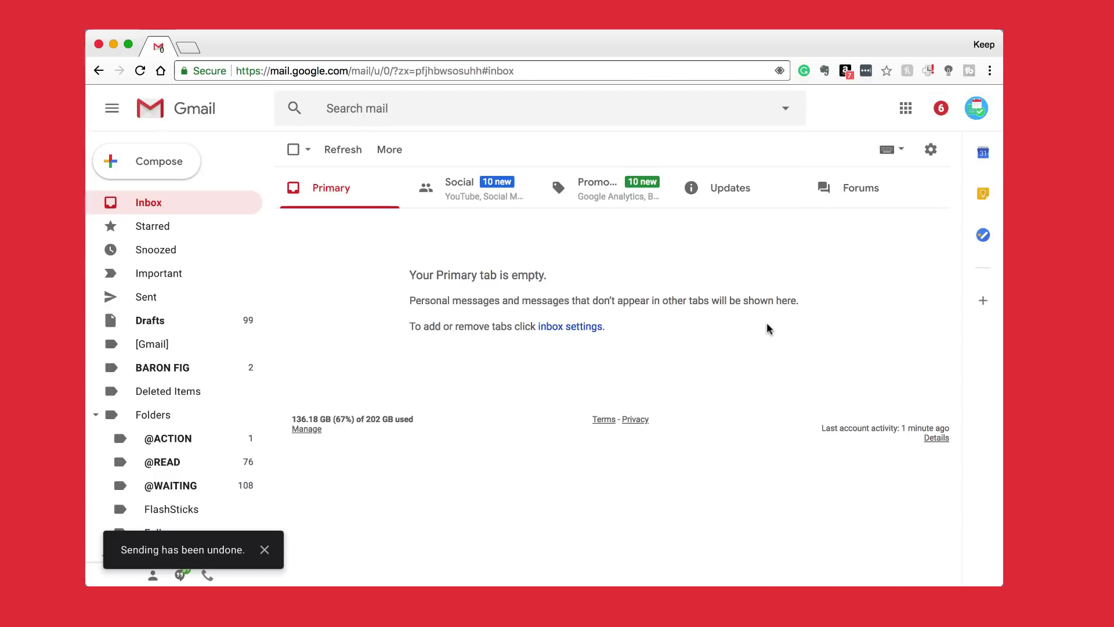
{"action": "left_click", "coordinate": [265, 550]}
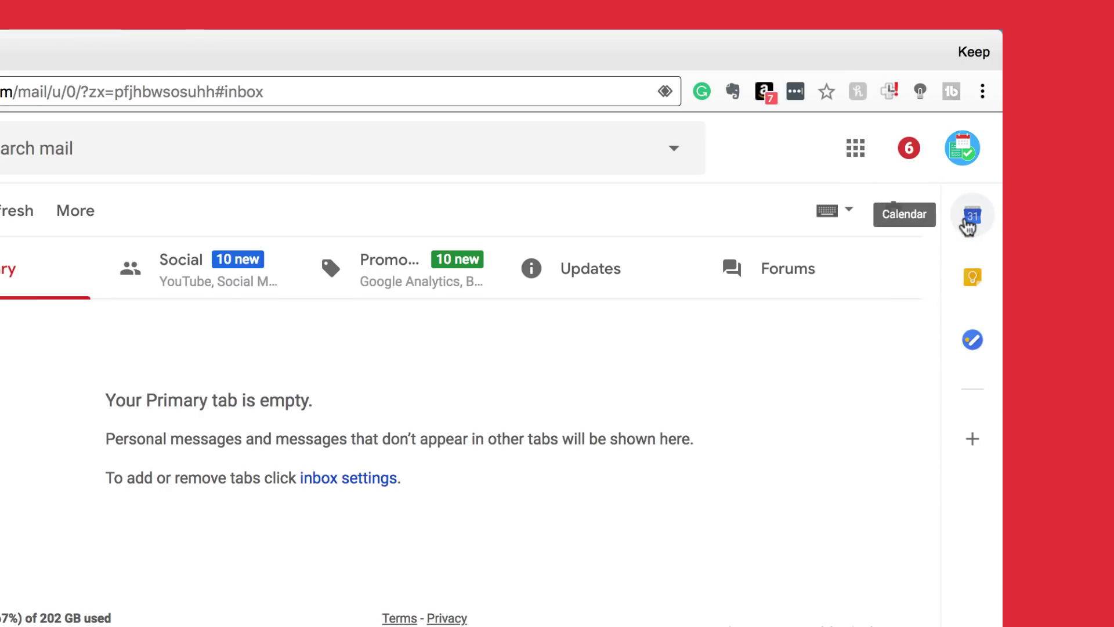
Open the Calendar panel beside the inbox and jump to Thursday, May 3
{"action": "left_click", "coordinate": [966, 221]}
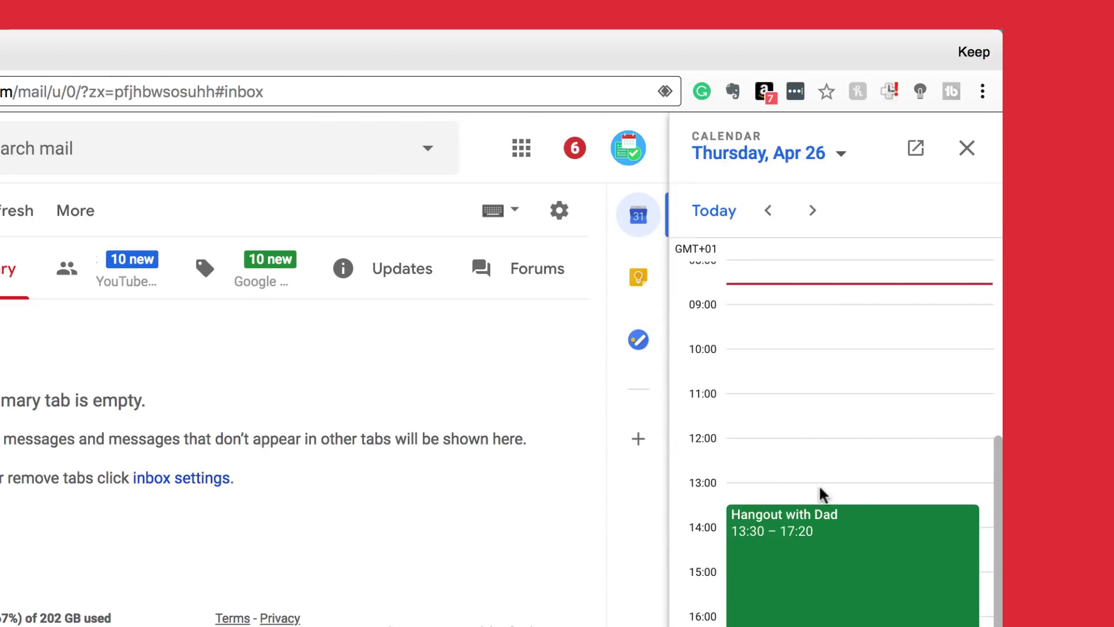
{"action": "scroll", "coordinate": [823, 494], "scroll_direction": "down", "scroll_amount": 3}
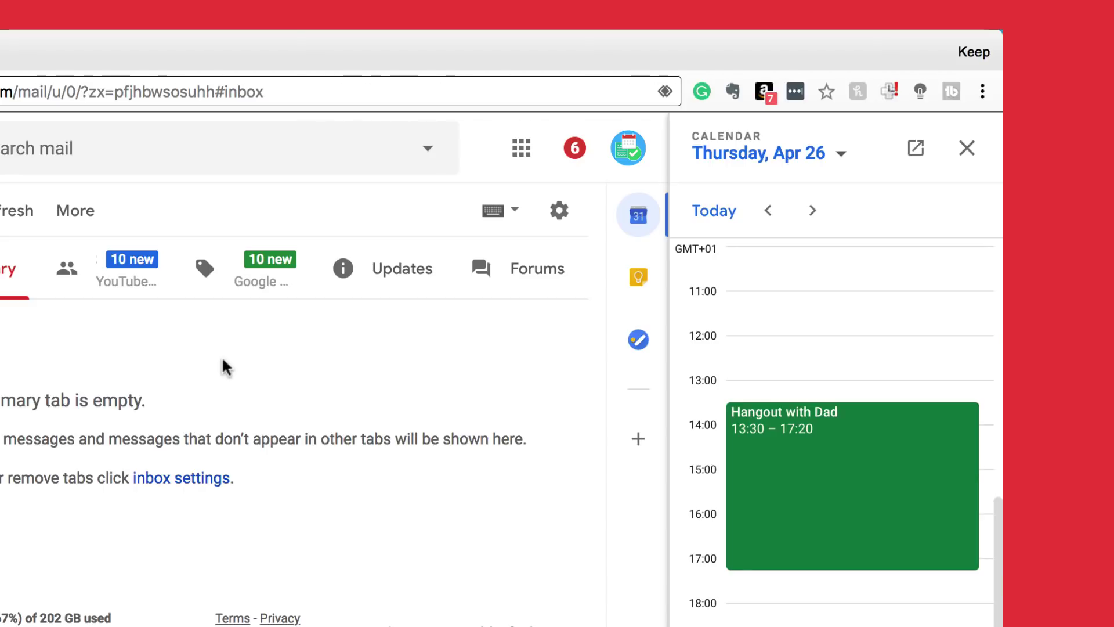
{"action": "left_click", "coordinate": [840, 155]}
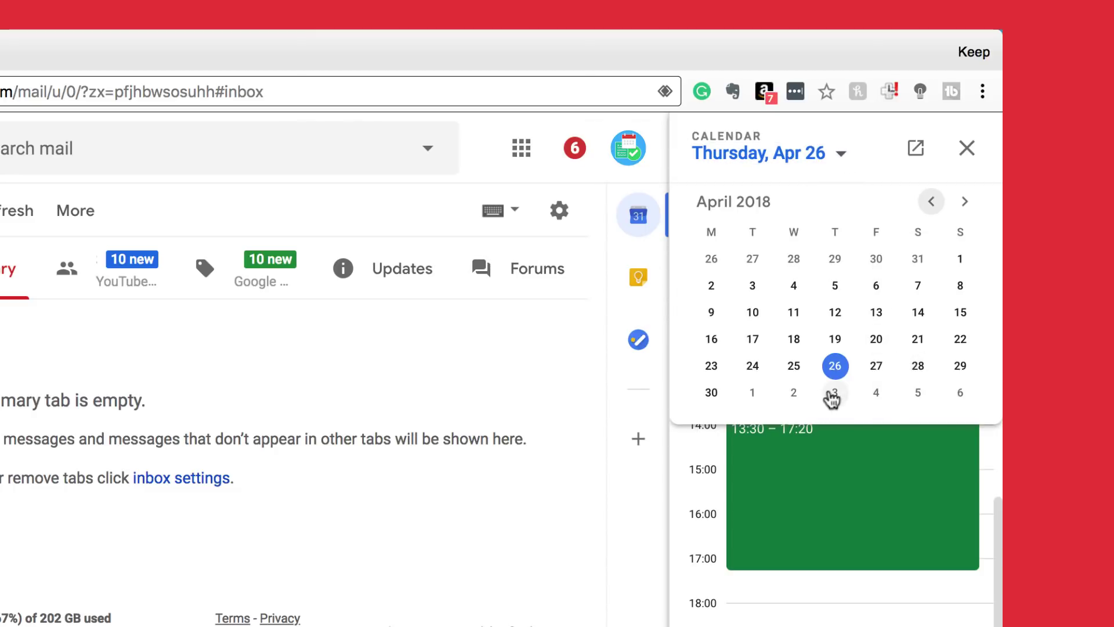
{"action": "left_click", "coordinate": [833, 394]}
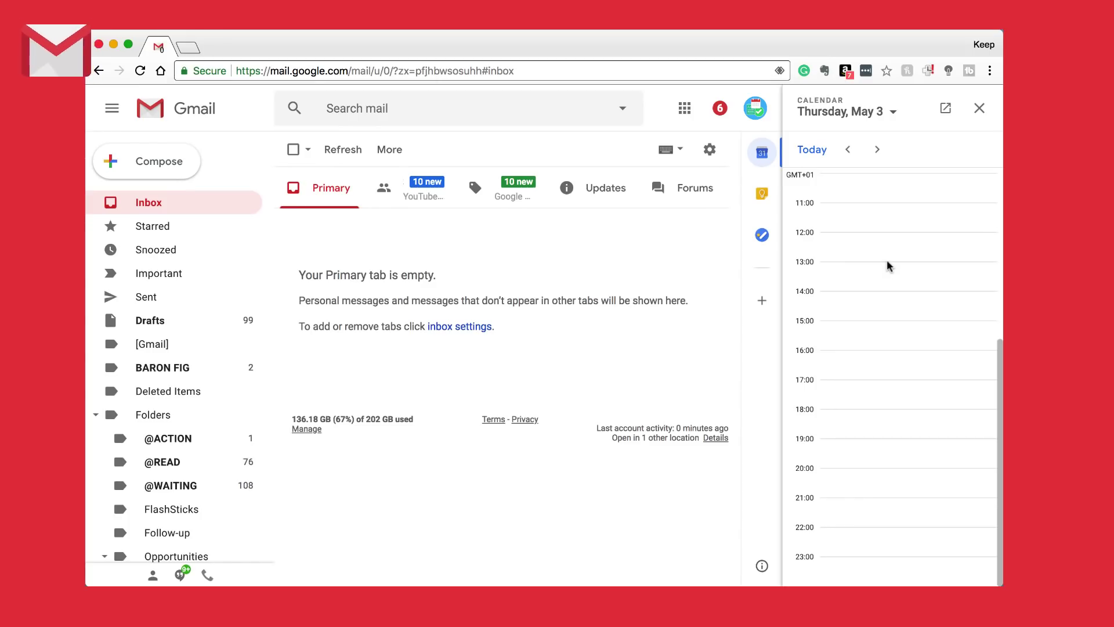
Return to today and drag out a new Apr 26, 2018 event from 10:00 to 10:50
{"action": "scroll", "coordinate": [887, 265], "scroll_direction": "up", "scroll_amount": 10}
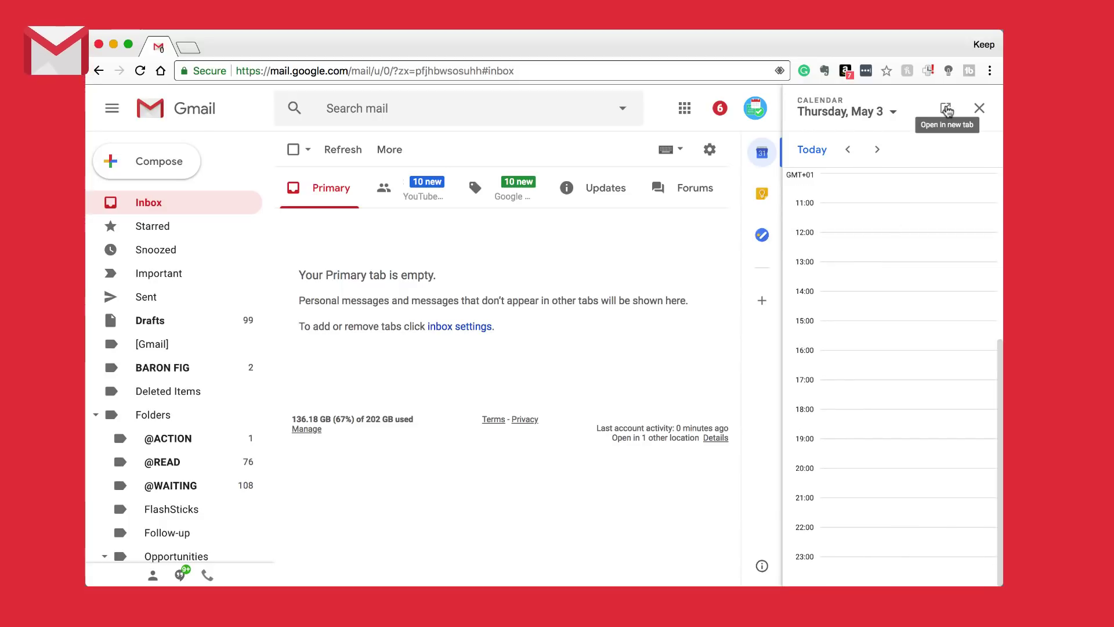
{"action": "left_click", "coordinate": [812, 150]}
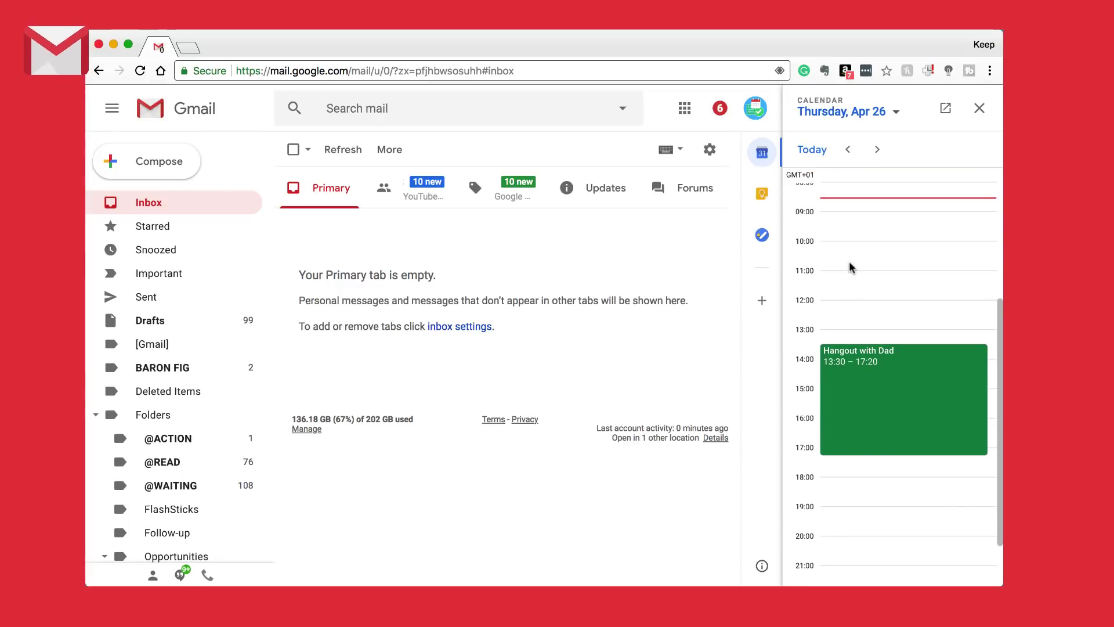
{"action": "left_click_drag", "start_coordinate": [849, 241], "coordinate": [850, 270]}
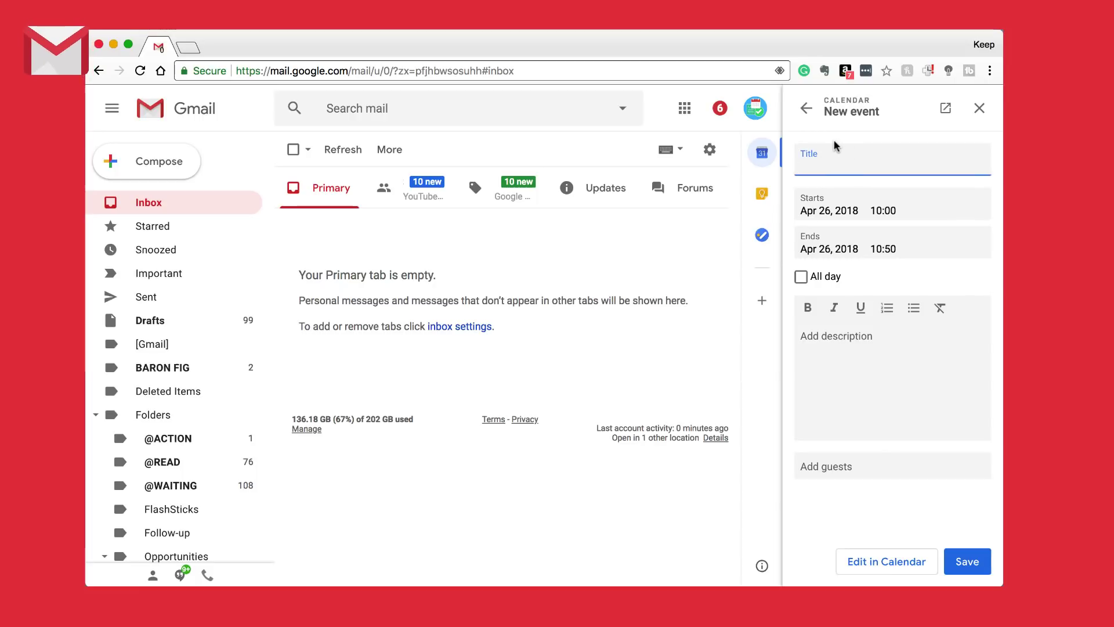
Discard the unsaved 10:00 event, view the Hangout with Dad event, and close the Calendar panel
{"action": "left_click", "coordinate": [806, 108]}
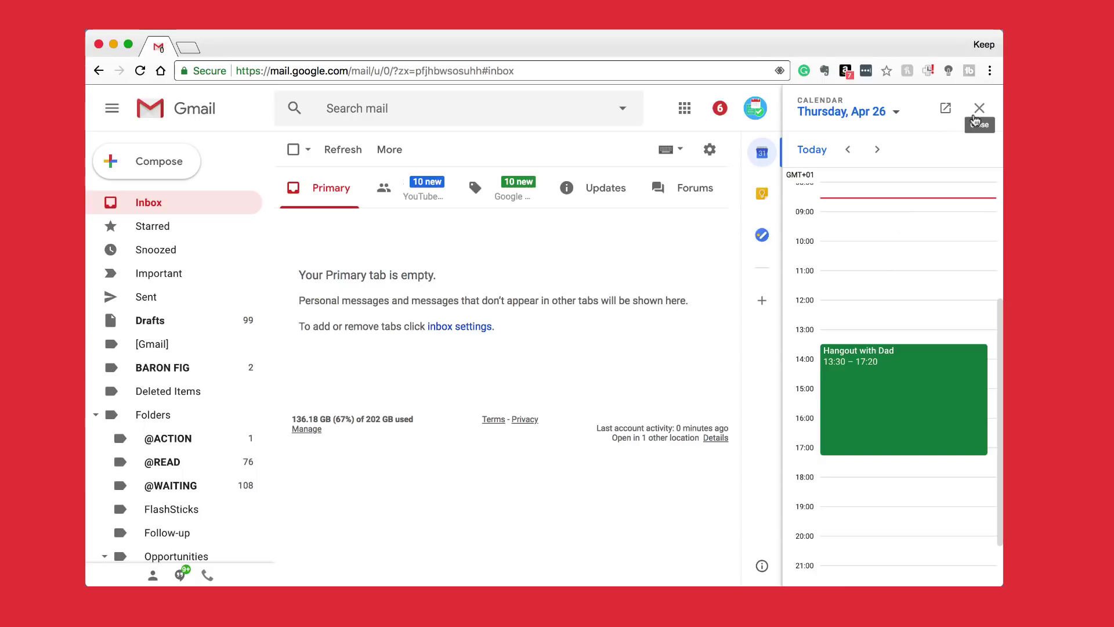
{"action": "left_click", "coordinate": [928, 405]}
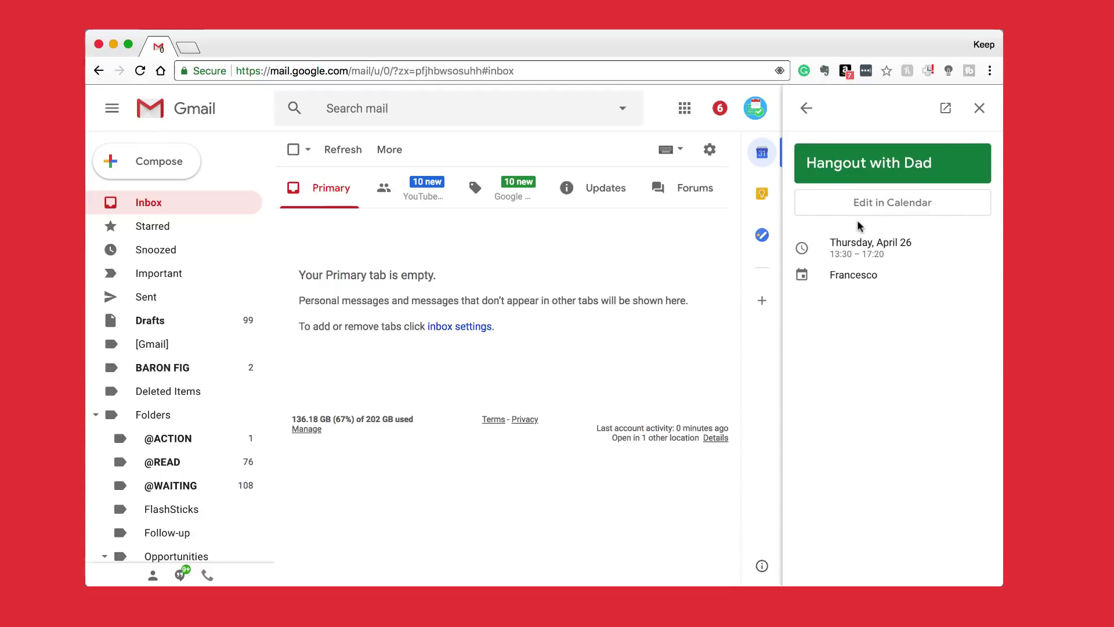
{"action": "left_click", "coordinate": [805, 106]}
{"action": "left_click", "coordinate": [979, 109]}
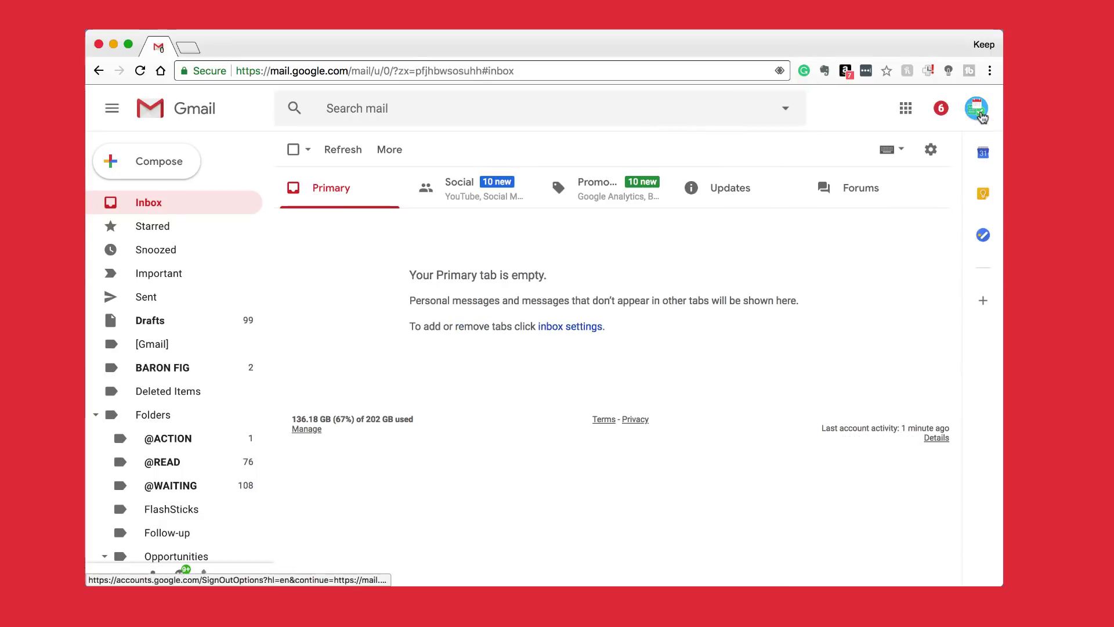
{"action": "left_click", "coordinate": [984, 195]}
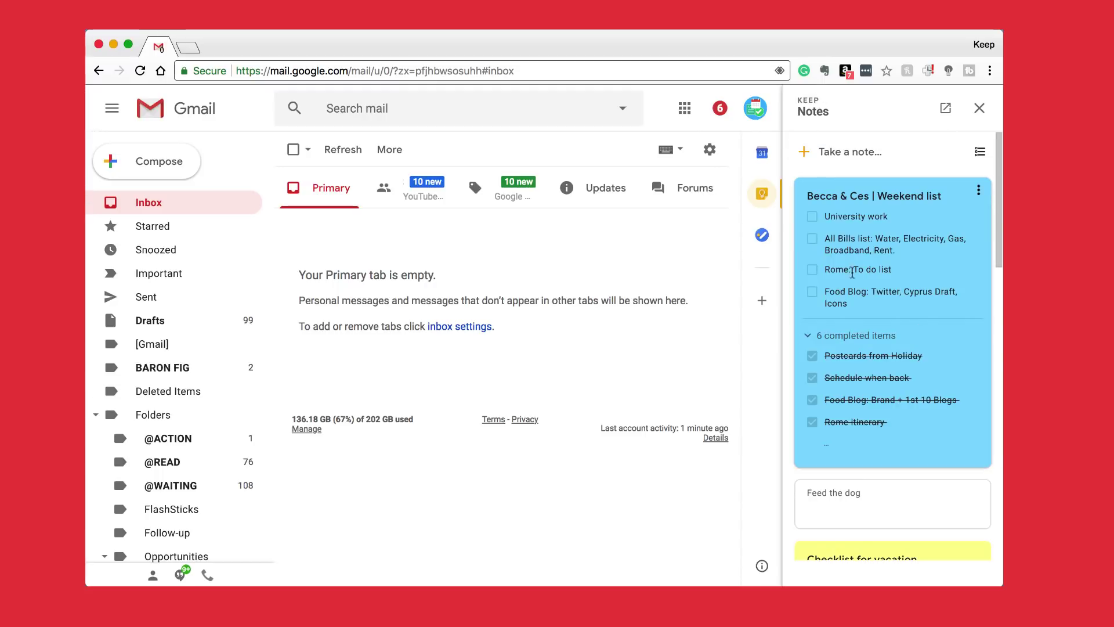
{"action": "scroll", "coordinate": [871, 371], "scroll_direction": "down", "scroll_amount": 3}
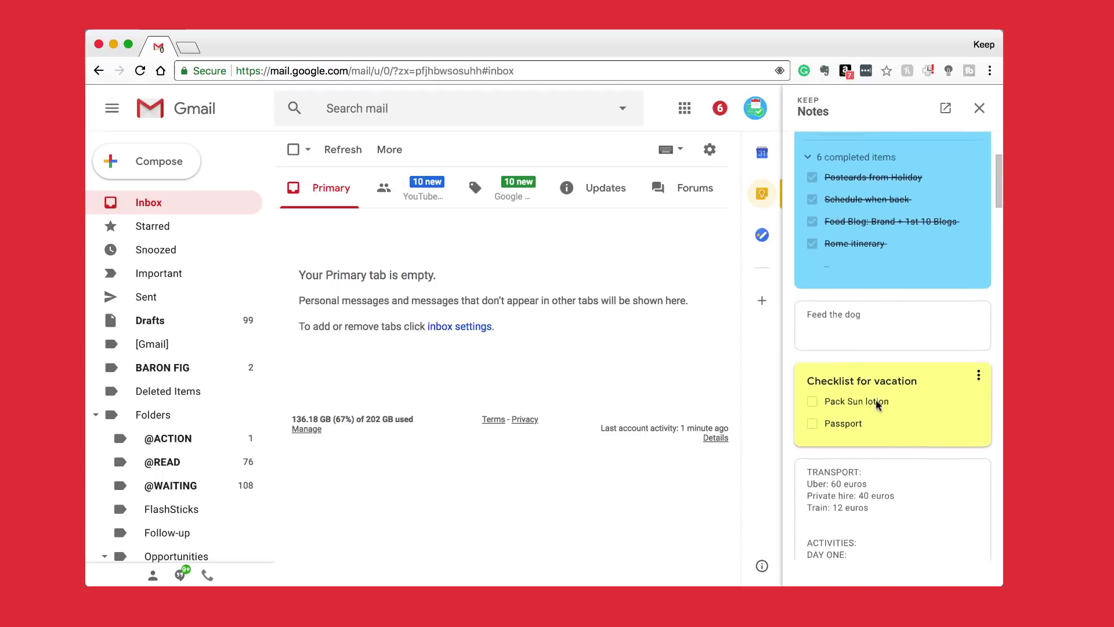
{"action": "scroll", "coordinate": [875, 399], "scroll_direction": "down", "scroll_amount": 2}
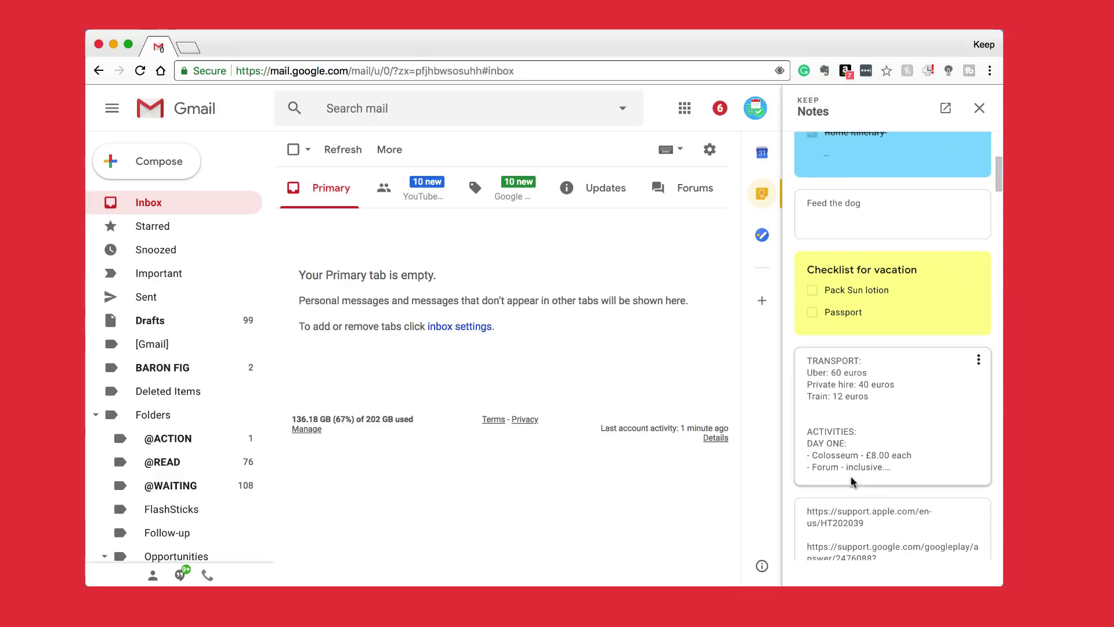
{"action": "scroll", "coordinate": [886, 346], "scroll_direction": "up", "scroll_amount": 1}
{"action": "scroll", "coordinate": [886, 348], "scroll_direction": "up", "scroll_amount": 4}
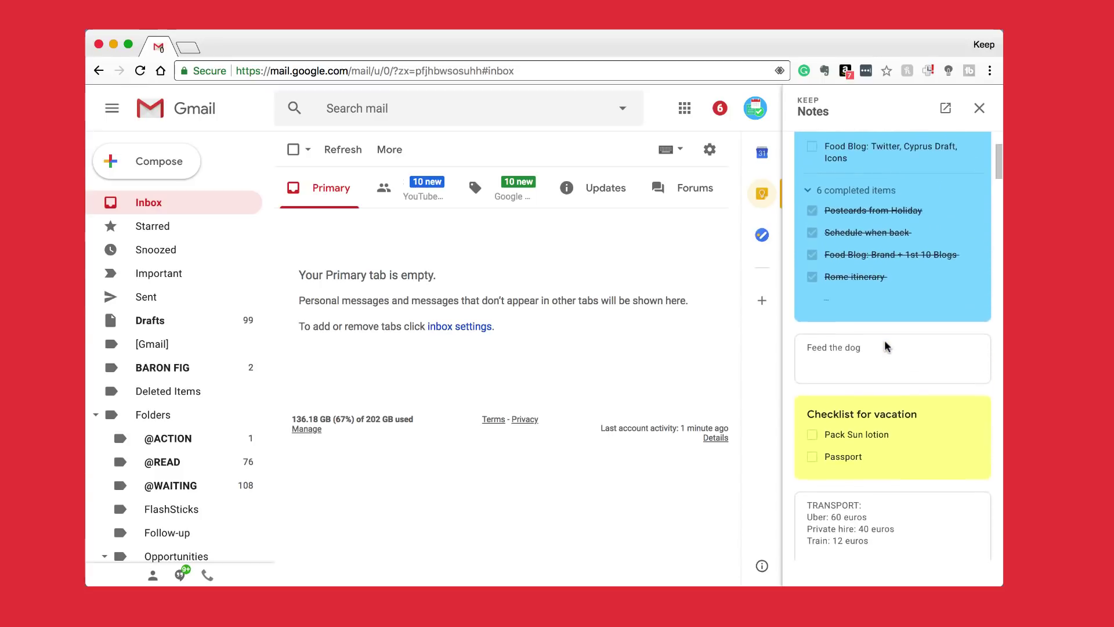
{"action": "left_click", "coordinate": [844, 156]}
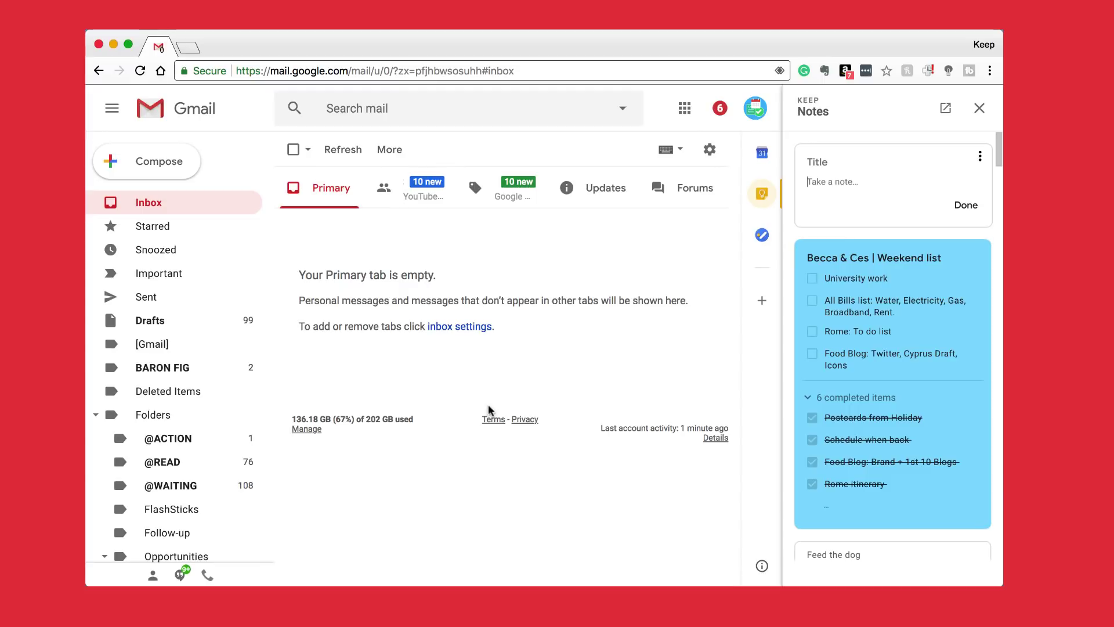
{"action": "left_click", "coordinate": [982, 160]}
{"action": "left_click", "coordinate": [878, 186]}
{"action": "left_click", "coordinate": [845, 177]}
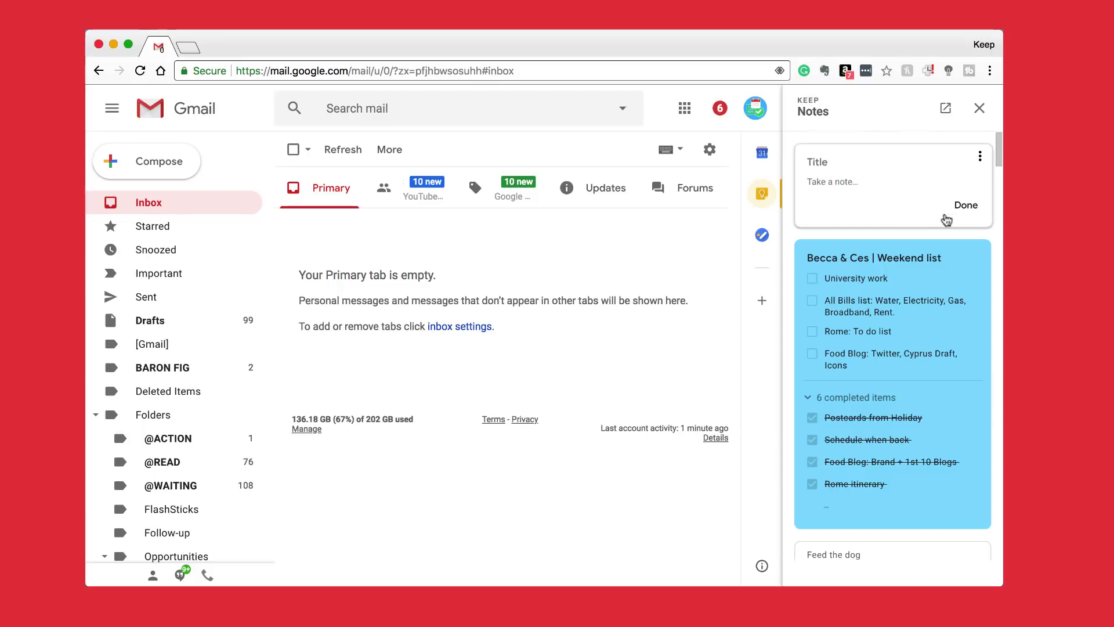
{"action": "left_click", "coordinate": [964, 206]}
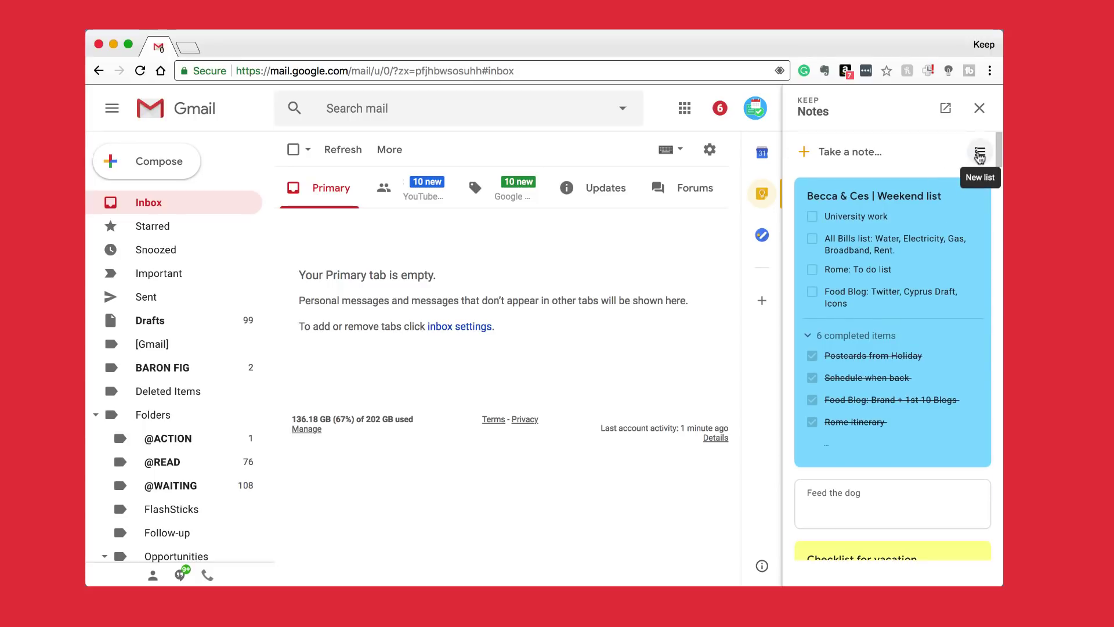
{"action": "left_click", "coordinate": [979, 155]}
{"action": "left_click", "coordinate": [968, 209]}
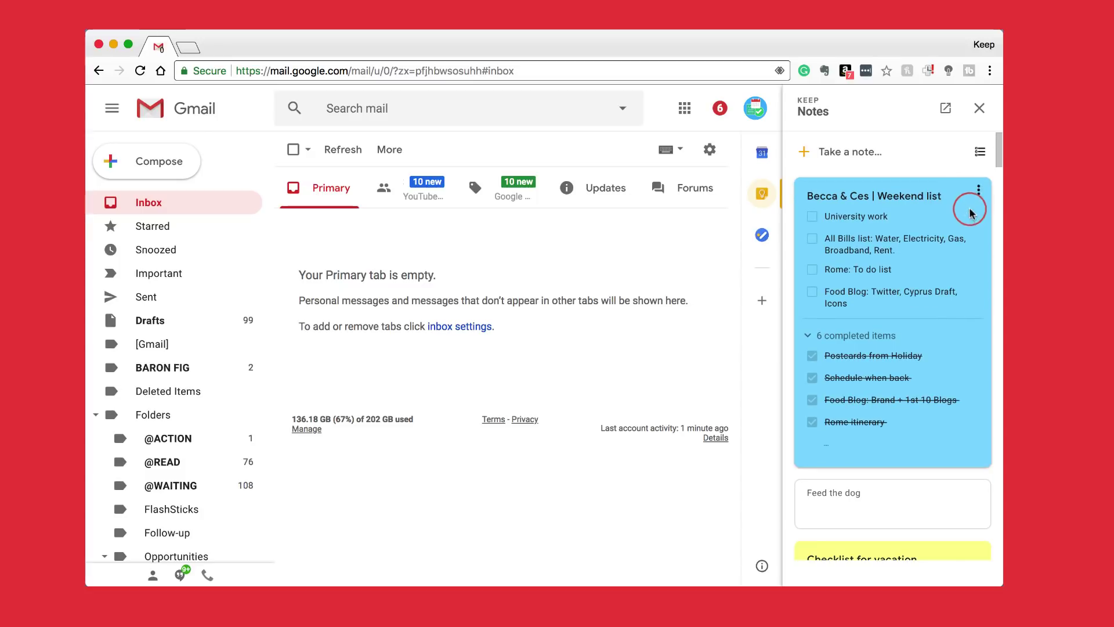
{"action": "left_click", "coordinate": [800, 155]}
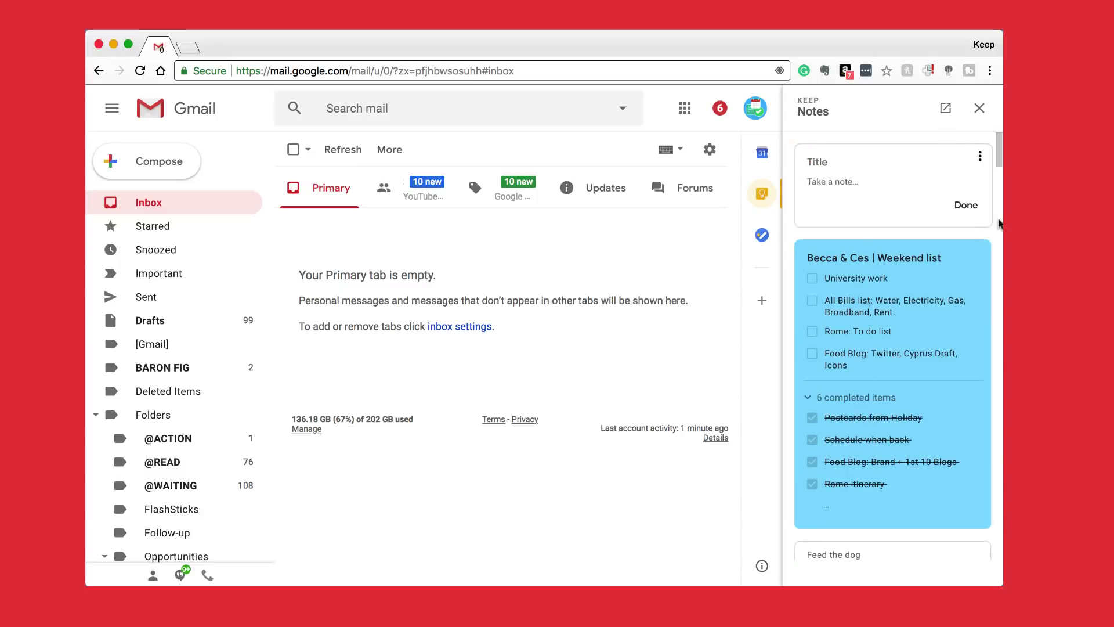
{"action": "left_click", "coordinate": [974, 212]}
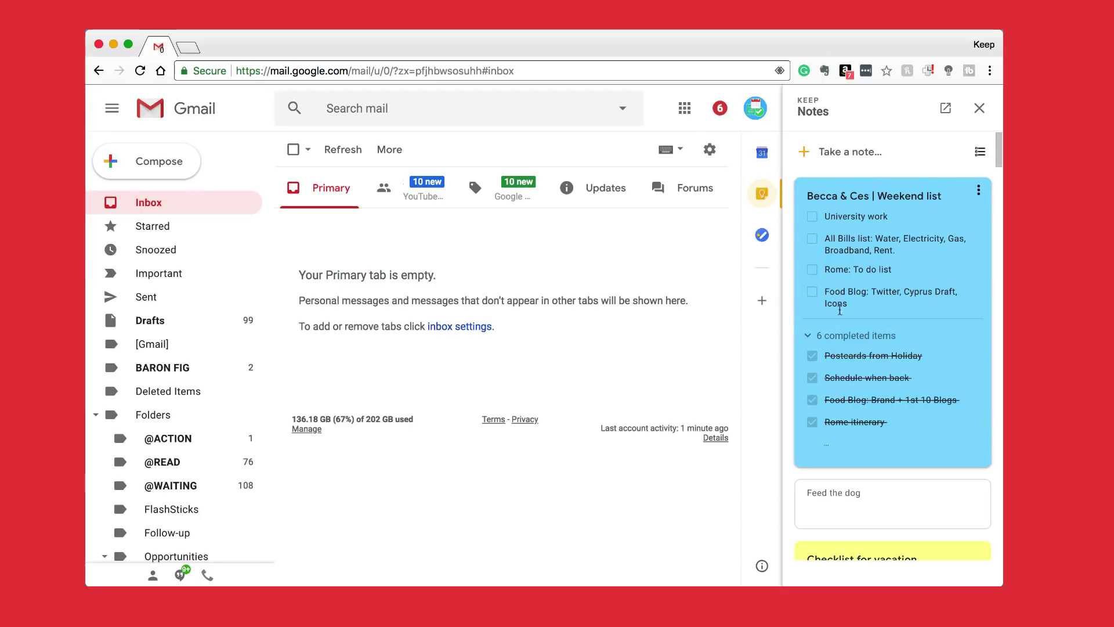
{"action": "left_click", "coordinate": [813, 272]}
Mark 'Rome: To do list' as done in the Weekend list note and discard an empty new note
{"action": "left_click", "coordinate": [812, 268]}
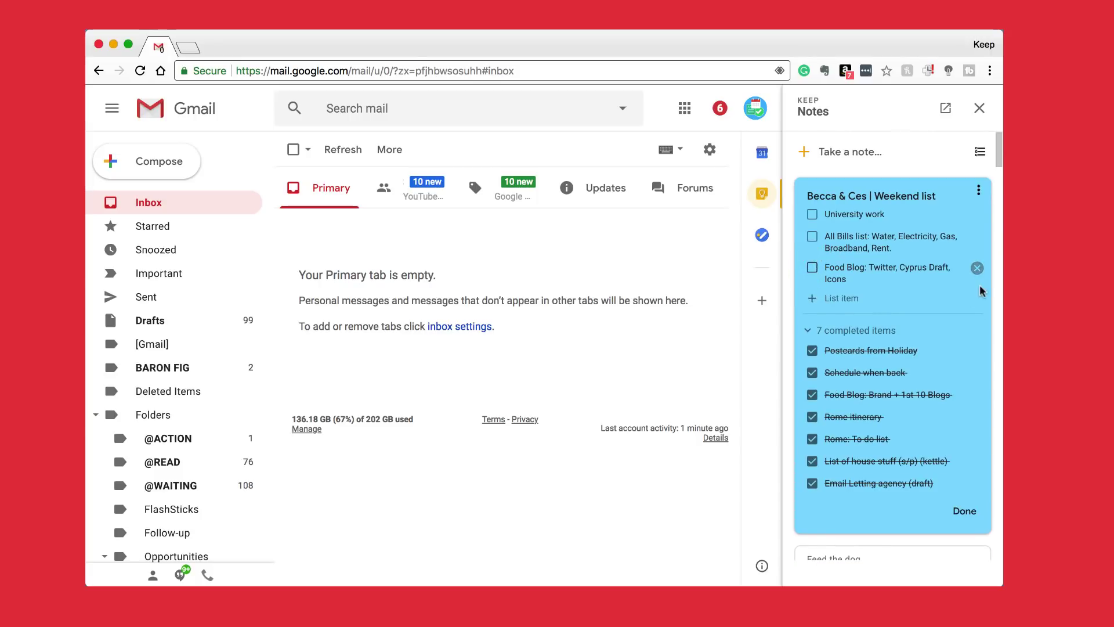
{"action": "left_click", "coordinate": [921, 152]}
{"action": "key", "text": "Escape"}
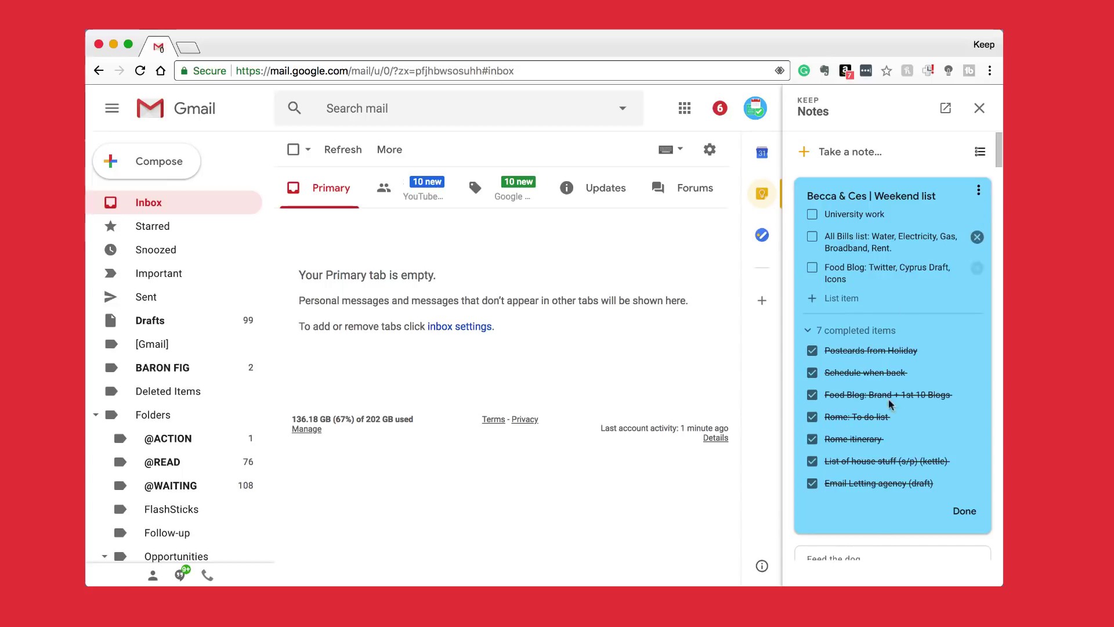
{"action": "scroll", "coordinate": [877, 523], "scroll_direction": "down", "scroll_amount": 5}
{"action": "scroll", "coordinate": [882, 406], "scroll_direction": "up", "scroll_amount": 5}
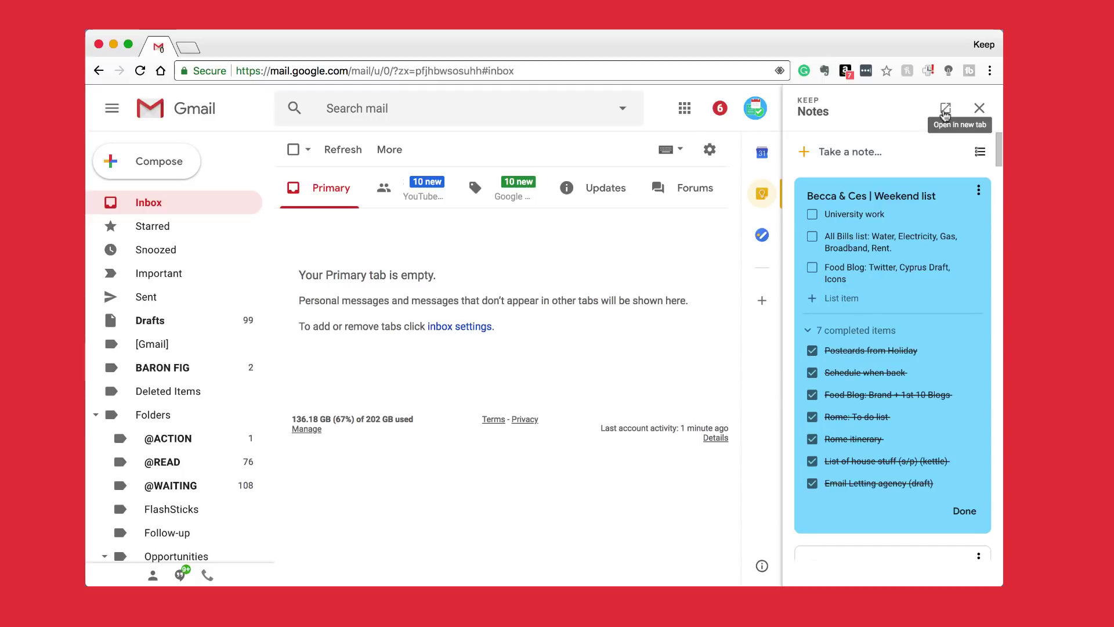
Delete the blank note card, then view Tasks and close the side panel
{"action": "left_click", "coordinate": [816, 563]}
{"action": "left_click", "coordinate": [884, 568]}
{"action": "left_click", "coordinate": [978, 559]}
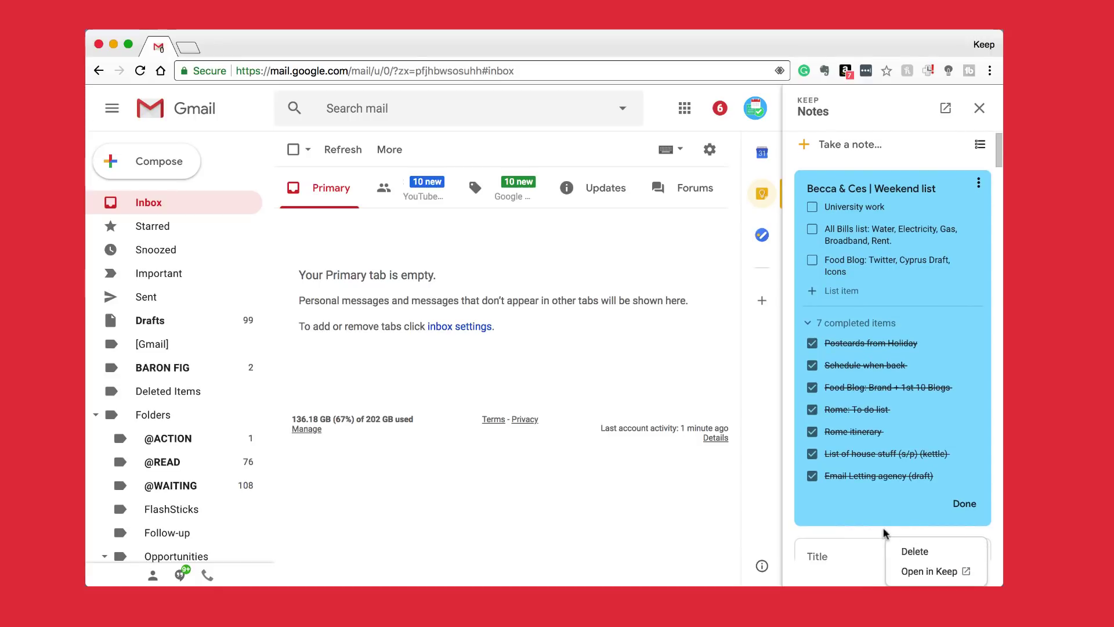
{"action": "left_click", "coordinate": [928, 554]}
{"action": "scroll", "coordinate": [846, 423], "scroll_direction": "down", "scroll_amount": 10}
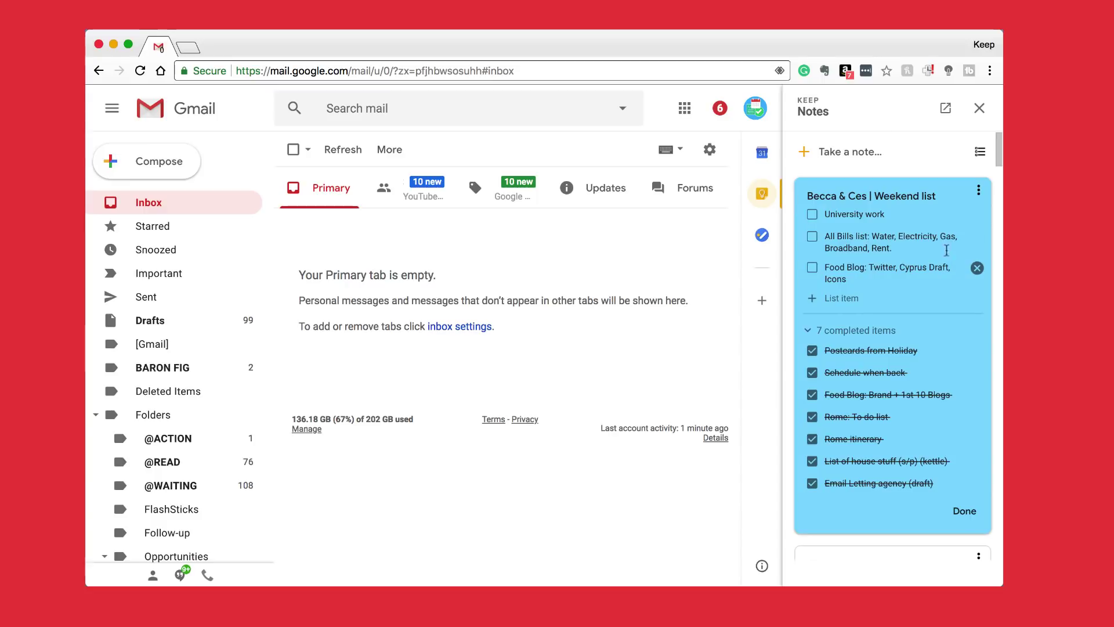
{"action": "left_click", "coordinate": [762, 235]}
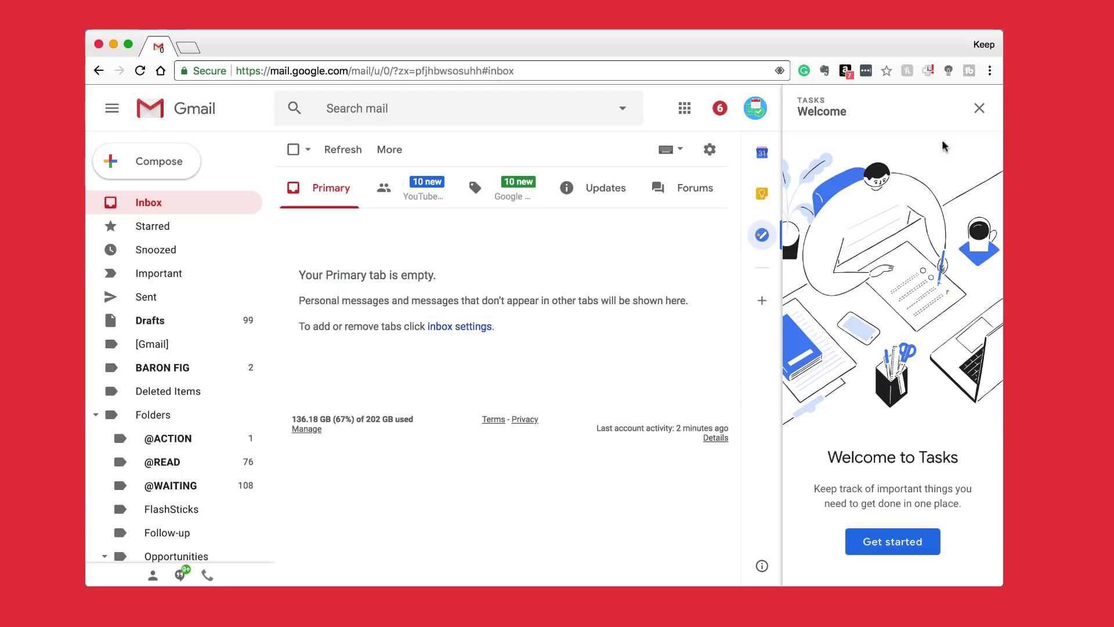
{"action": "left_click", "coordinate": [979, 110]}
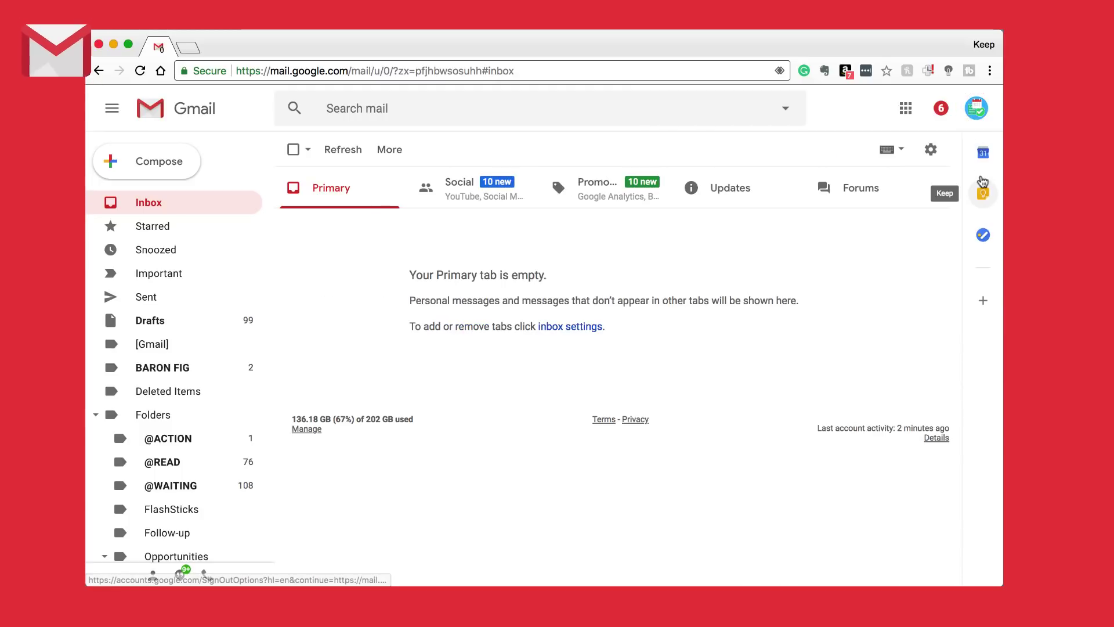
{"action": "left_click", "coordinate": [983, 301]}
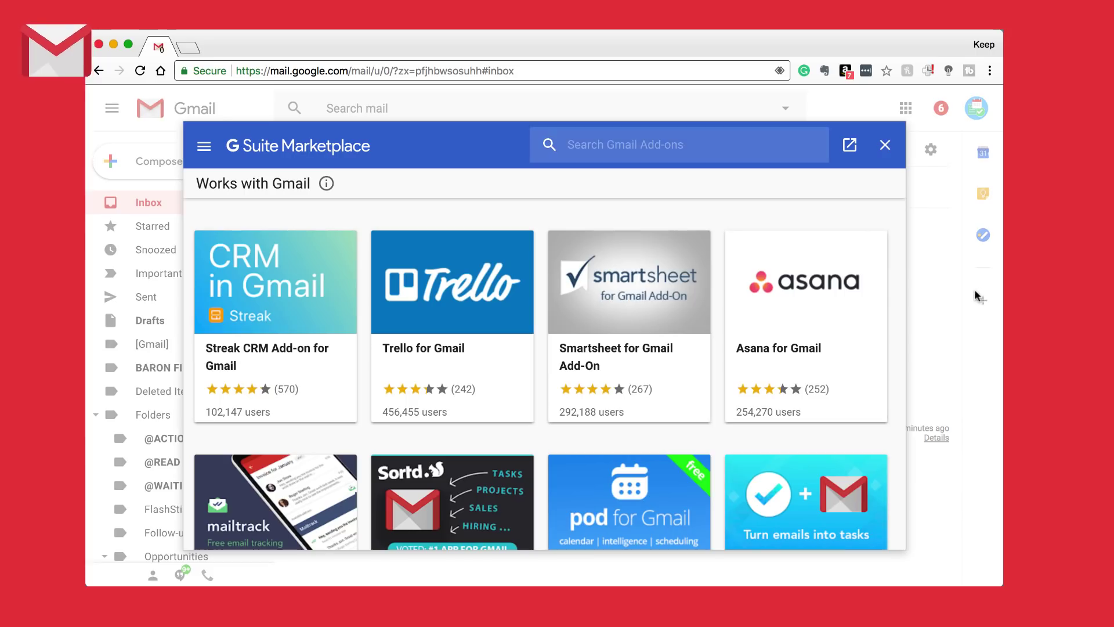
{"action": "left_click", "coordinate": [484, 313]}
{"action": "scroll", "coordinate": [406, 266], "scroll_direction": "down", "scroll_amount": 5}
{"action": "scroll", "coordinate": [407, 266], "scroll_direction": "up", "scroll_amount": 5}
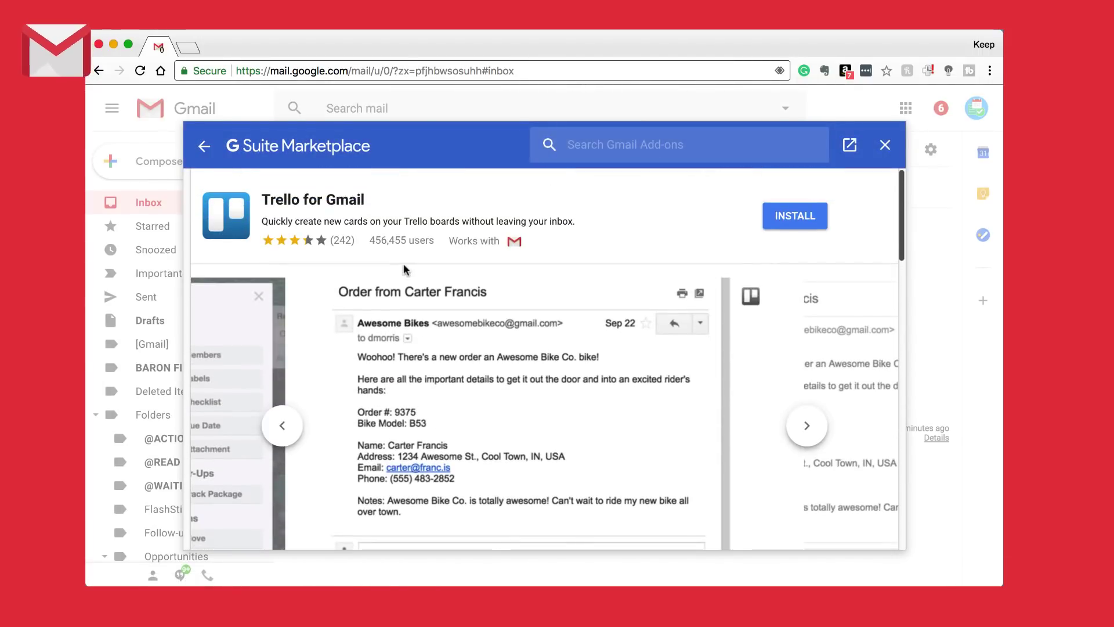
{"action": "left_click", "coordinate": [203, 146]}
{"action": "scroll", "coordinate": [450, 327], "scroll_direction": "down", "scroll_amount": 5}
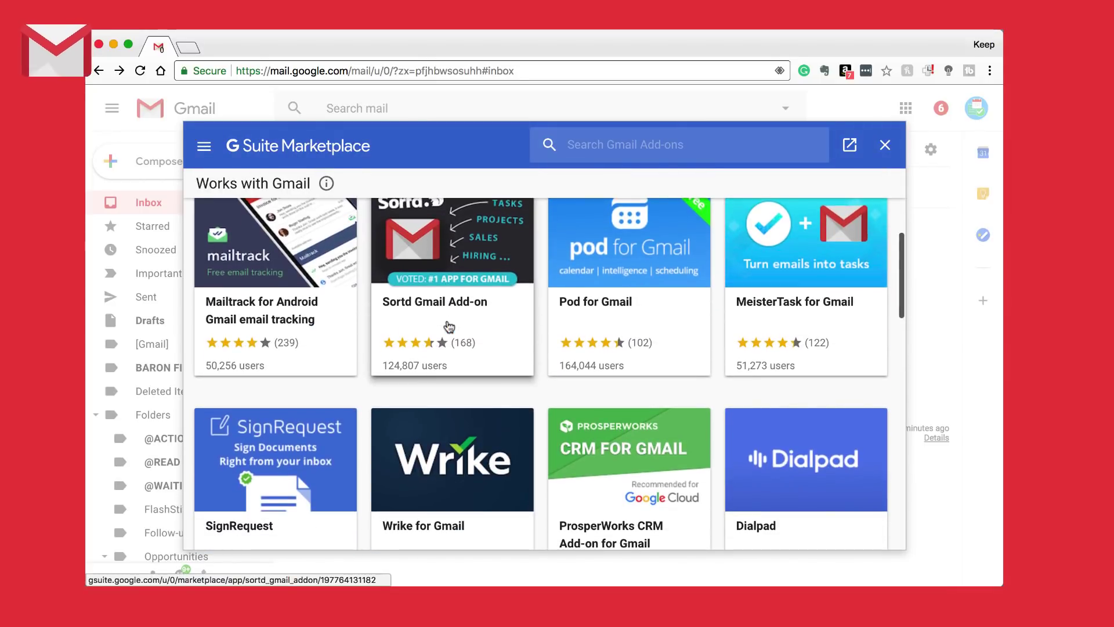
{"action": "scroll", "coordinate": [449, 327], "scroll_direction": "down", "scroll_amount": 5}
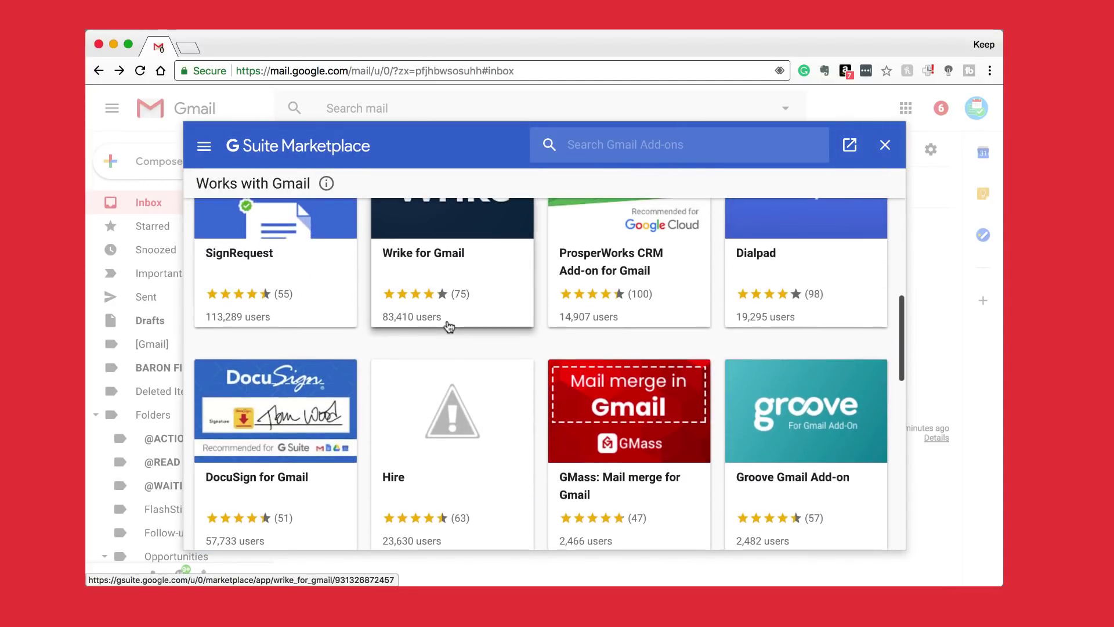
{"action": "scroll", "coordinate": [448, 323], "scroll_direction": "down", "scroll_amount": 10}
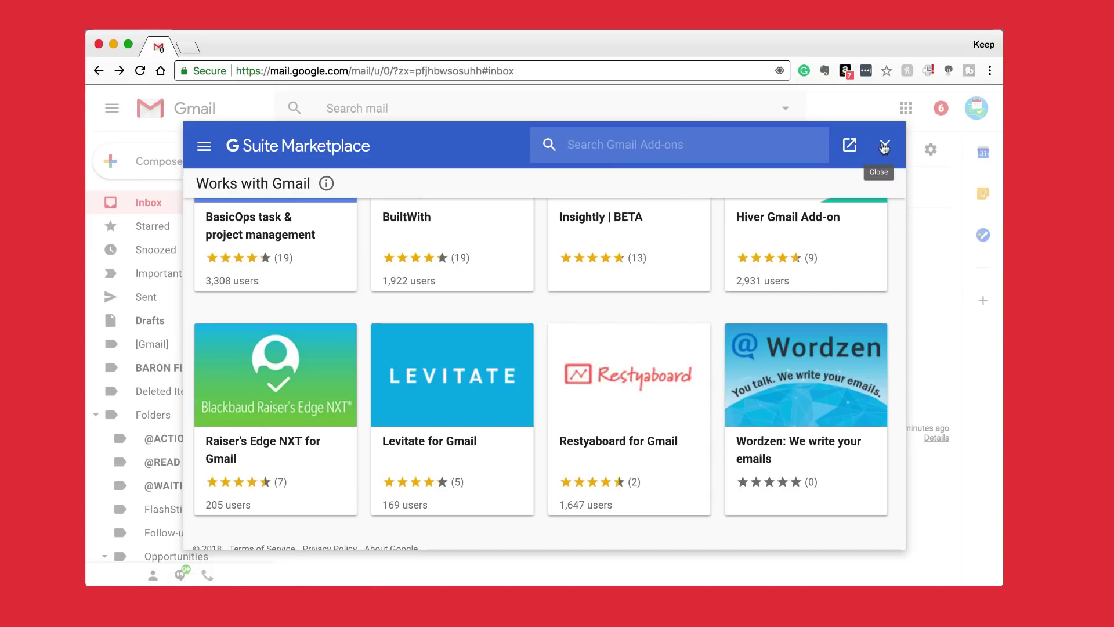
{"action": "left_click", "coordinate": [885, 145]}
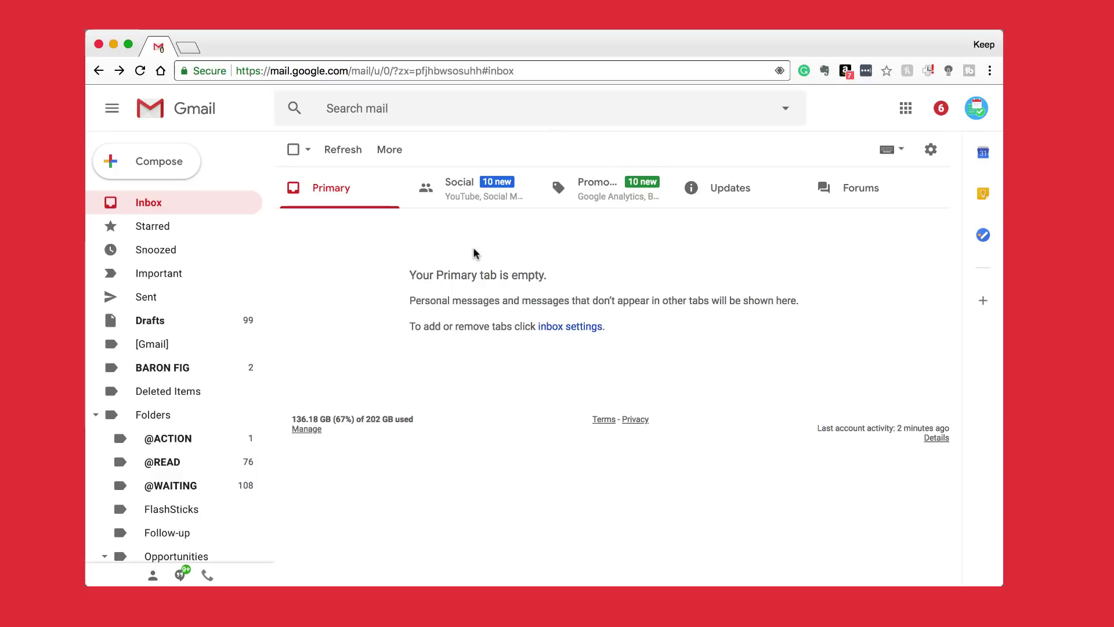
Send an email with a greeting subject to the suggested contact, then open it from the inbox
{"action": "left_click", "coordinate": [187, 166]}
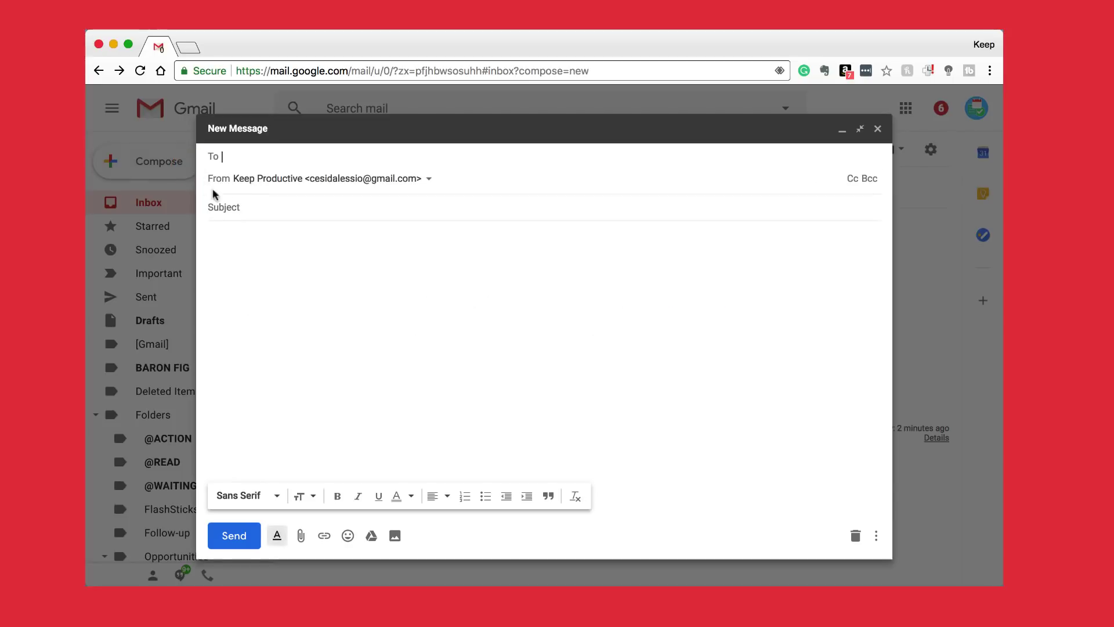
{"action": "type", "text": "c"}
{"action": "left_click", "coordinate": [299, 241]}
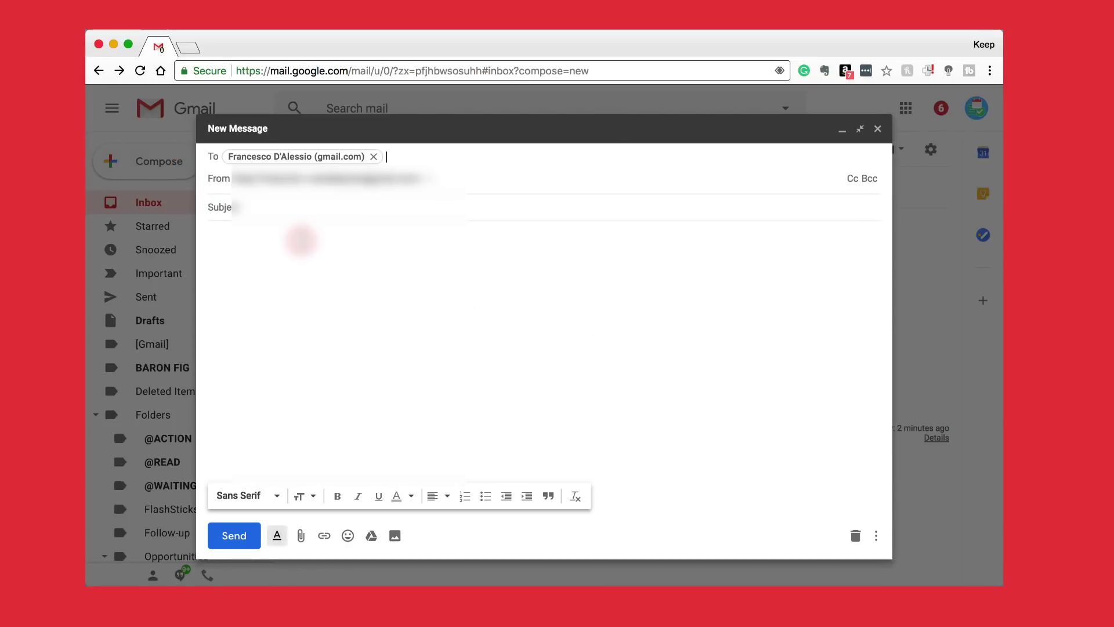
{"action": "left_click", "coordinate": [281, 200]}
{"action": "type", "text": "HELLO FRANCESCO"}
{"action": "left_click", "coordinate": [244, 532]}
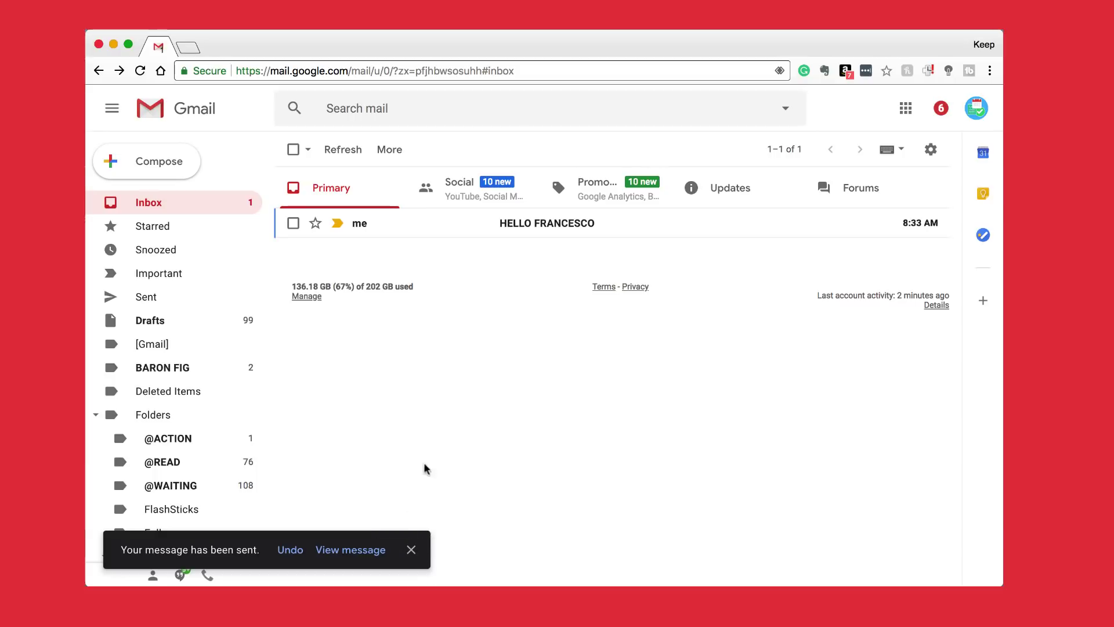
{"action": "left_click", "coordinate": [471, 226]}
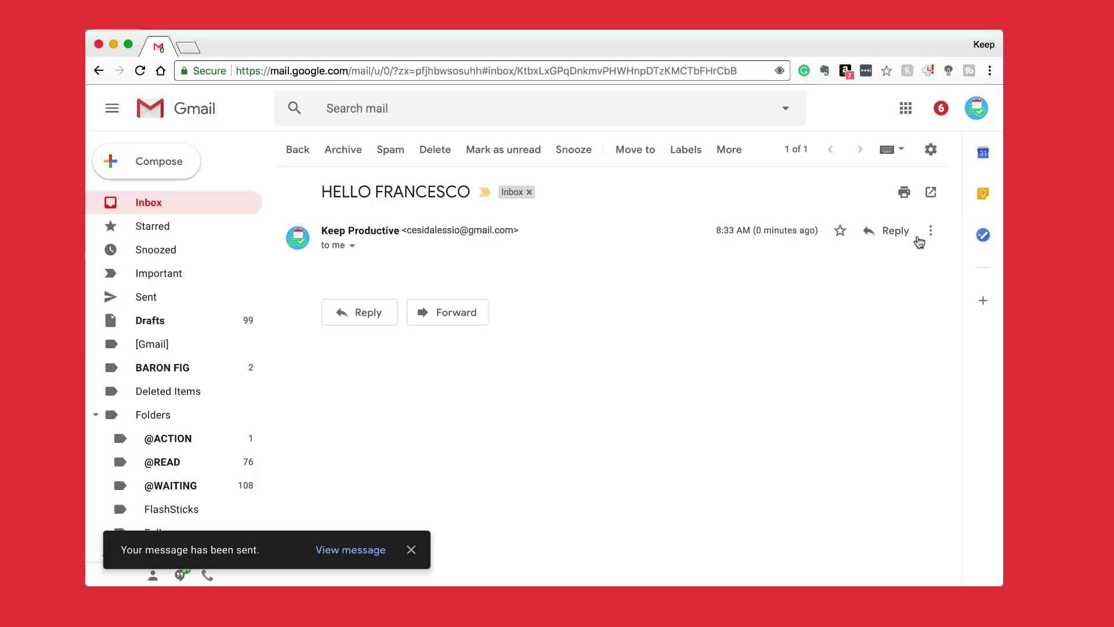
Reopen the greeting message, start and discard a reply, and glance at its more-actions menu
{"action": "left_click", "coordinate": [163, 214]}
{"action": "left_click", "coordinate": [403, 226]}
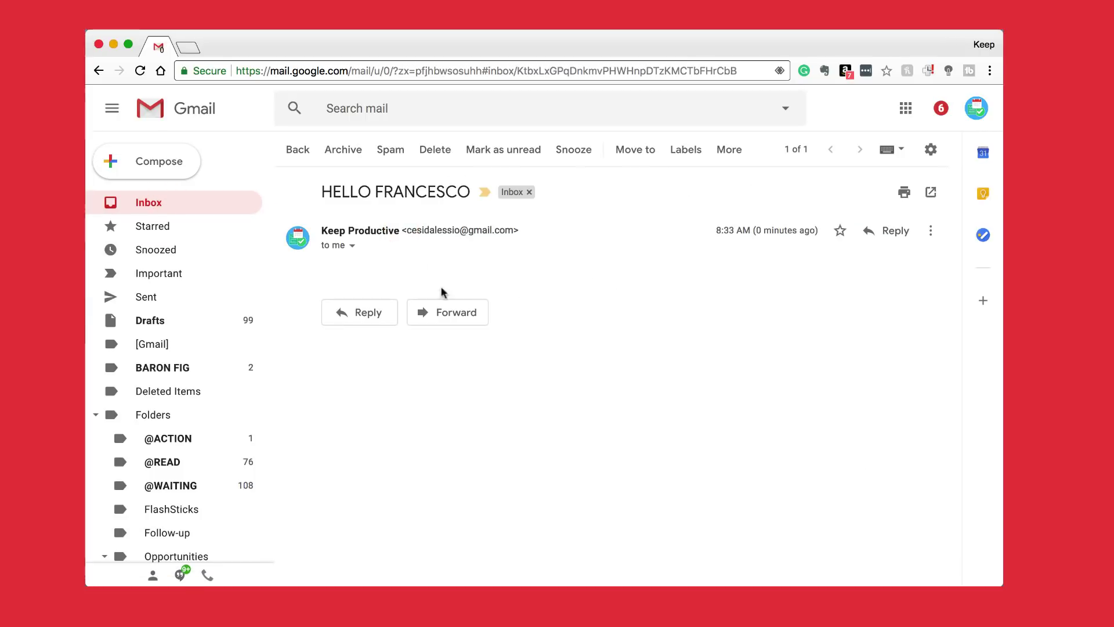
{"action": "left_click", "coordinate": [368, 311]}
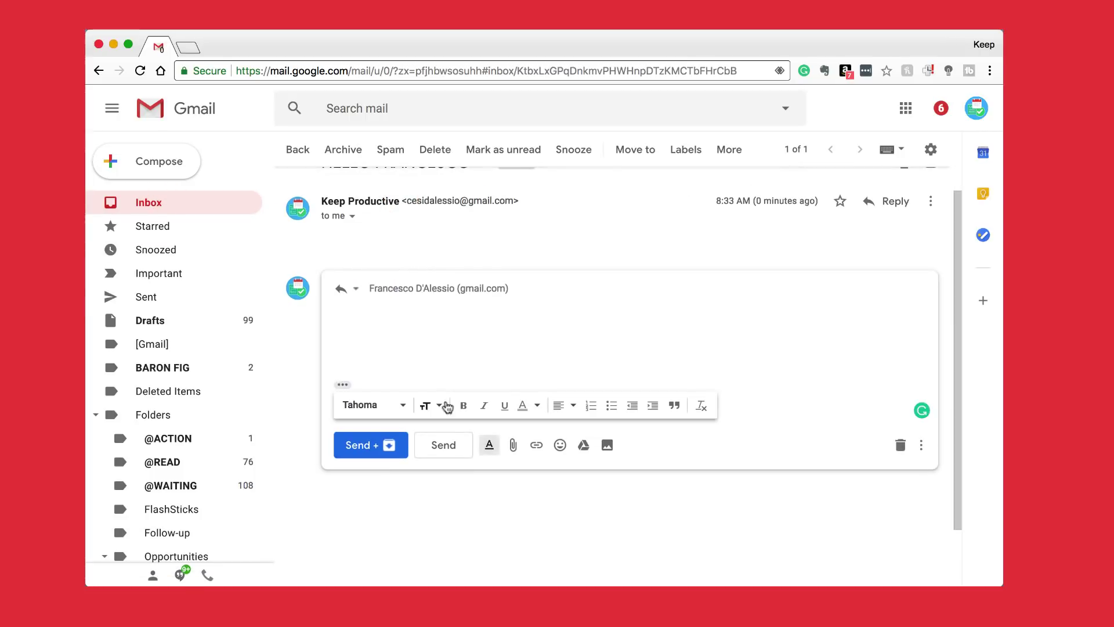
{"action": "scroll", "coordinate": [444, 412], "scroll_direction": "down", "scroll_amount": 1}
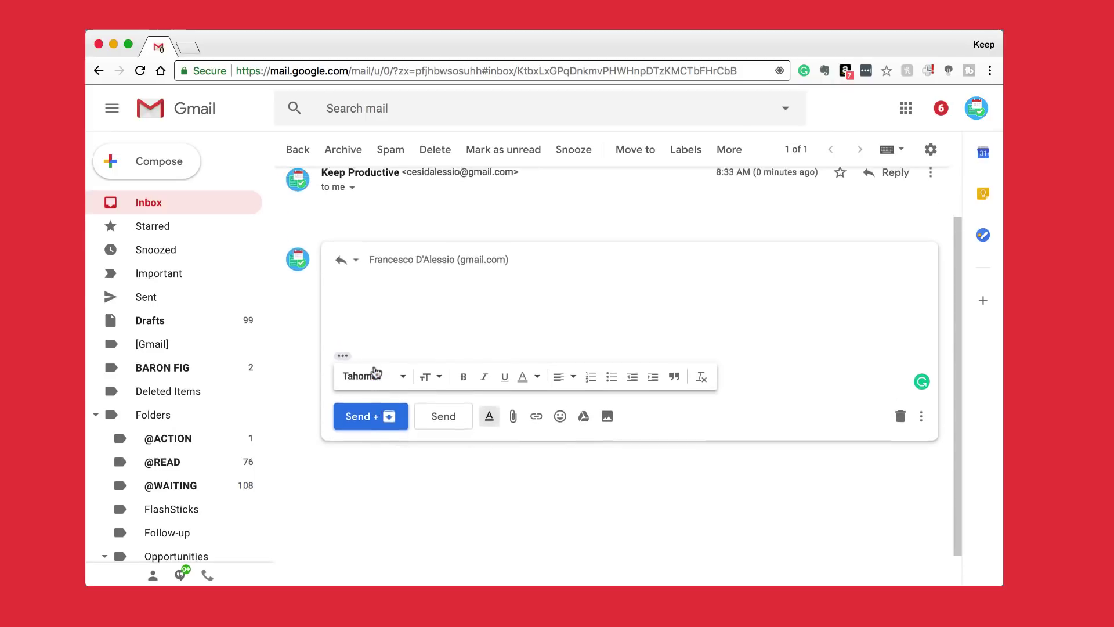
{"action": "scroll", "coordinate": [376, 372], "scroll_direction": "up", "scroll_amount": 2}
{"action": "left_click", "coordinate": [469, 523]}
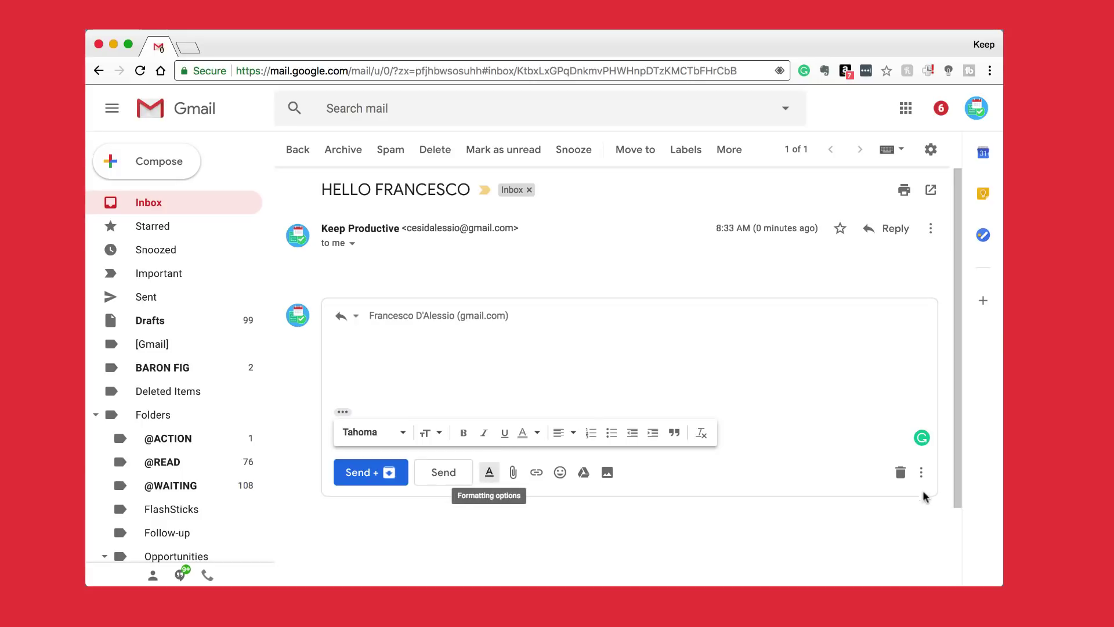
{"action": "left_click", "coordinate": [903, 475]}
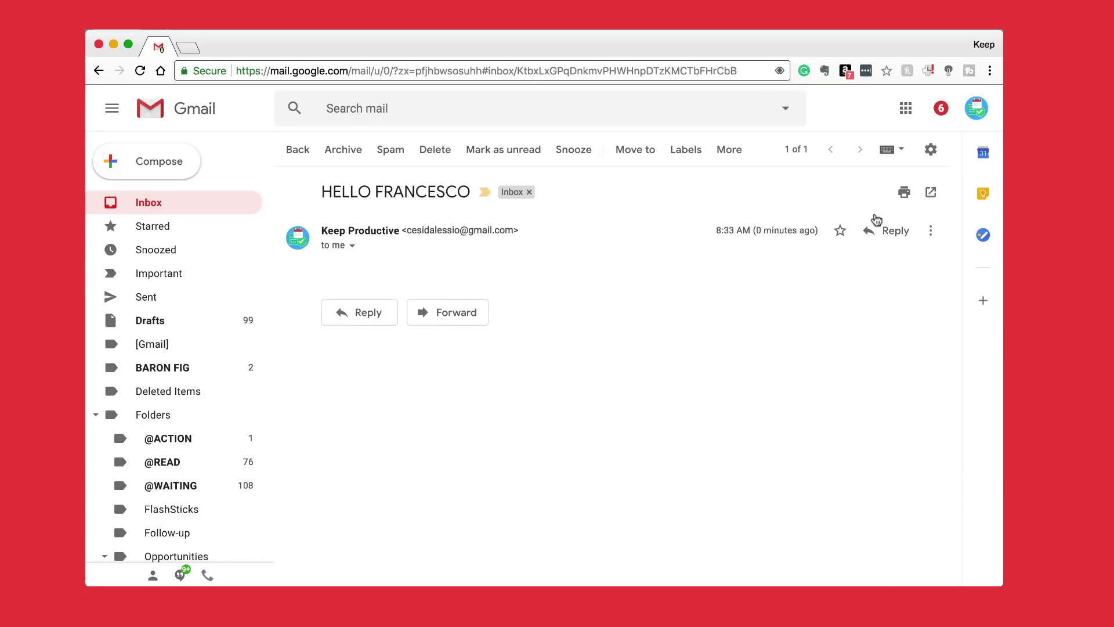
{"action": "left_click", "coordinate": [932, 231]}
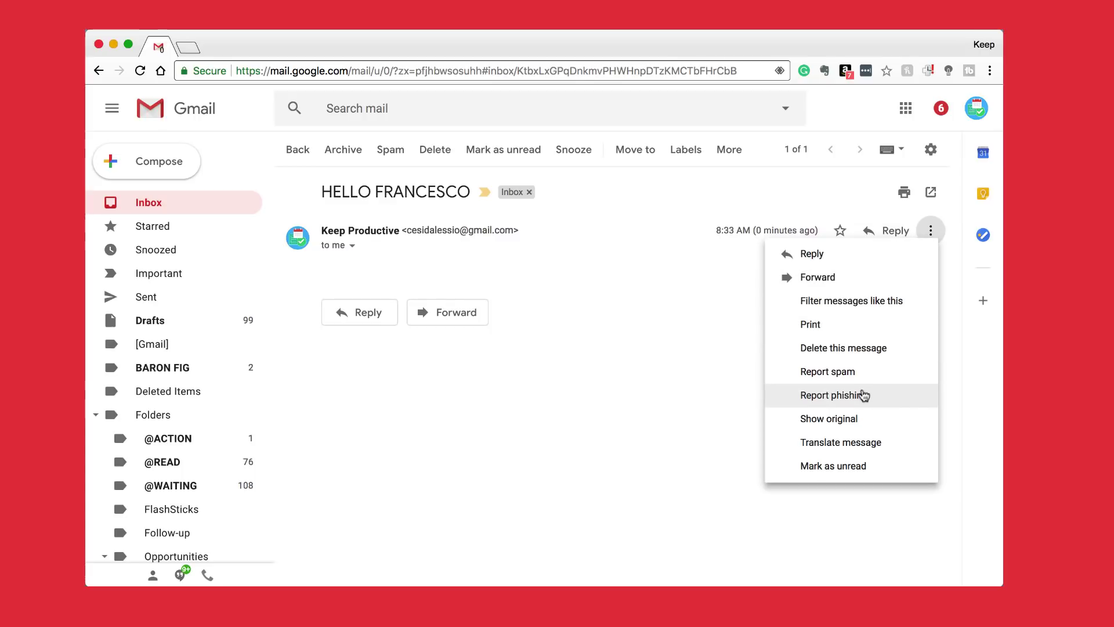
{"action": "left_click", "coordinate": [715, 378]}
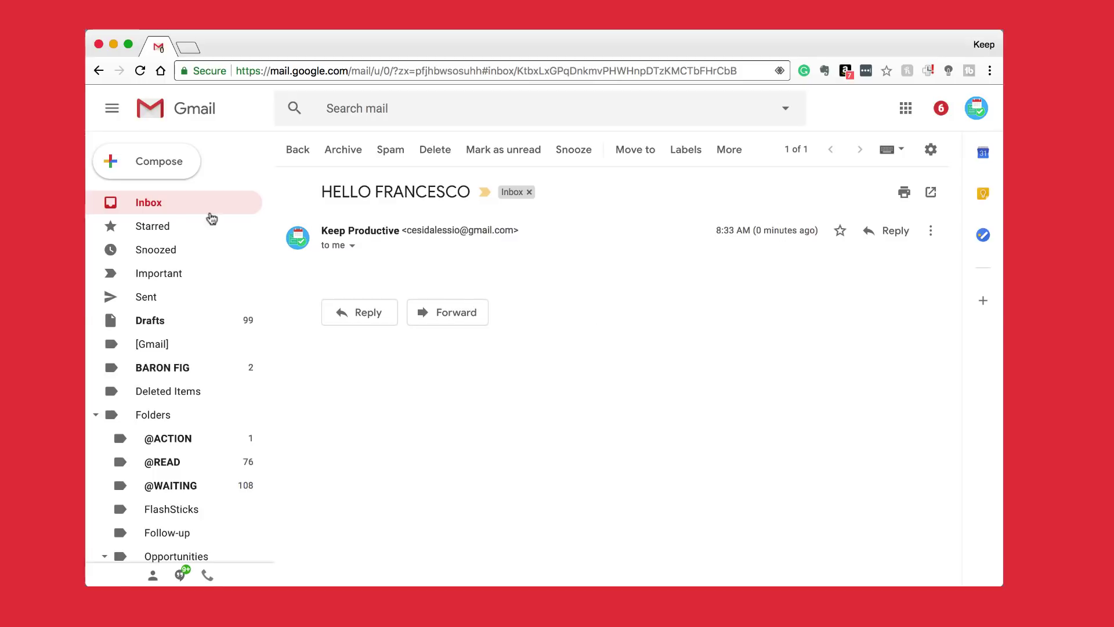
Back in the inbox, preview the greeting email's snooze options without snoozing it
{"action": "left_click", "coordinate": [187, 208]}
{"action": "left_click", "coordinate": [291, 224]}
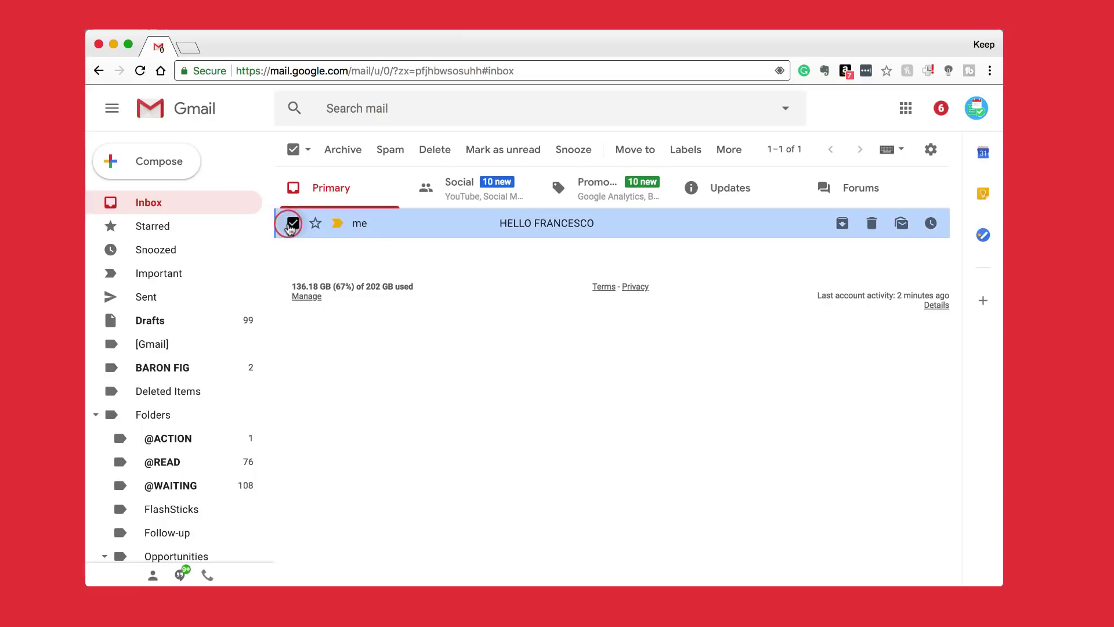
{"action": "left_click", "coordinate": [290, 224]}
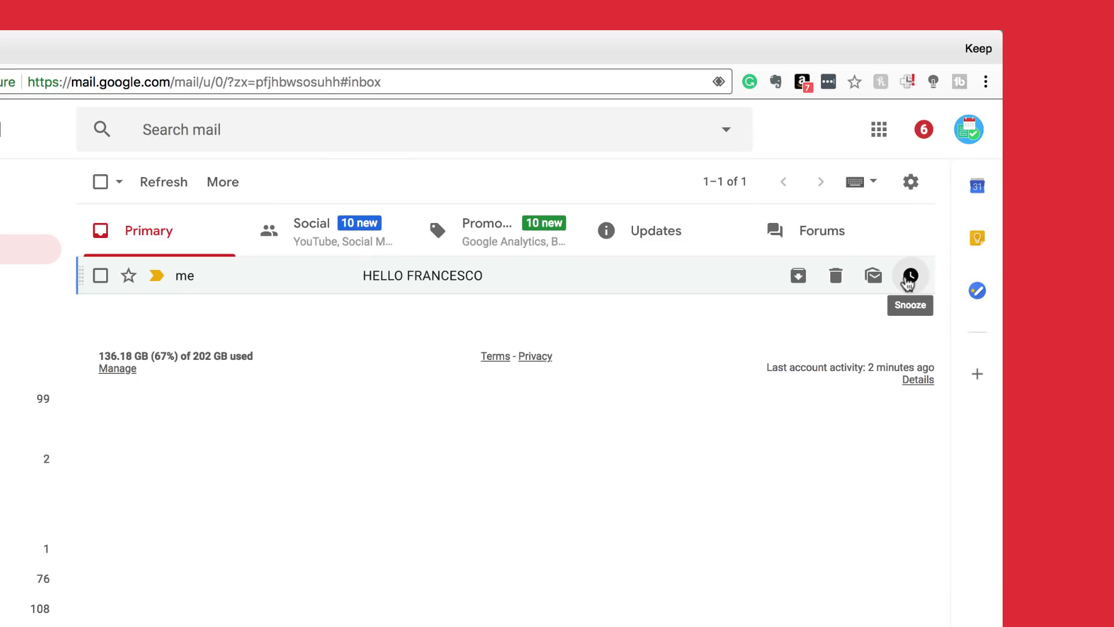
{"action": "left_click", "coordinate": [910, 277]}
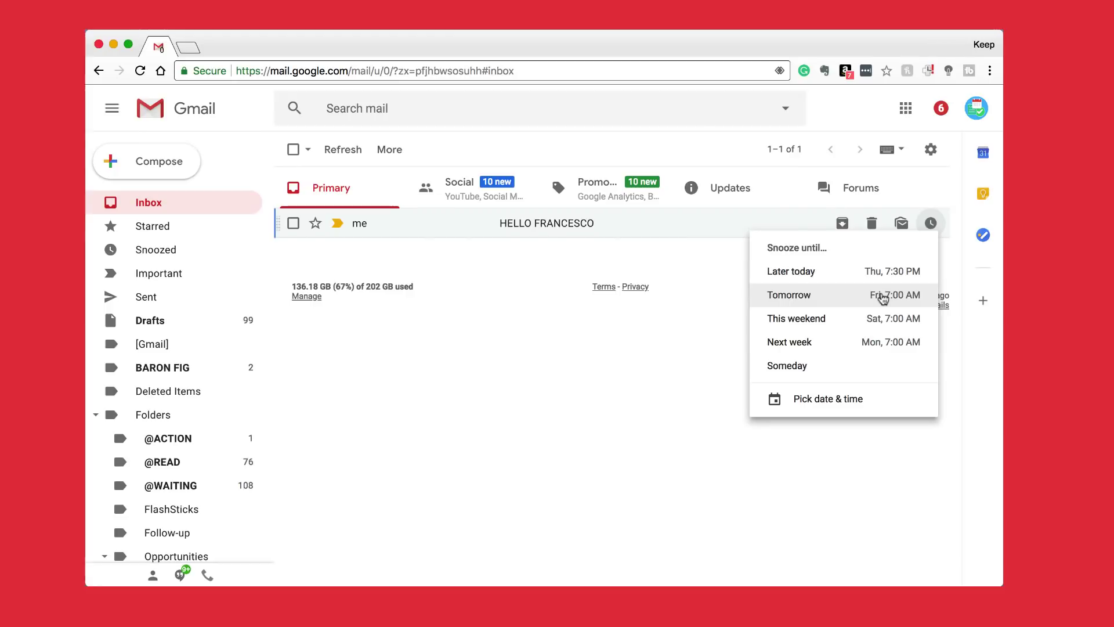
{"action": "left_click", "coordinate": [726, 346]}
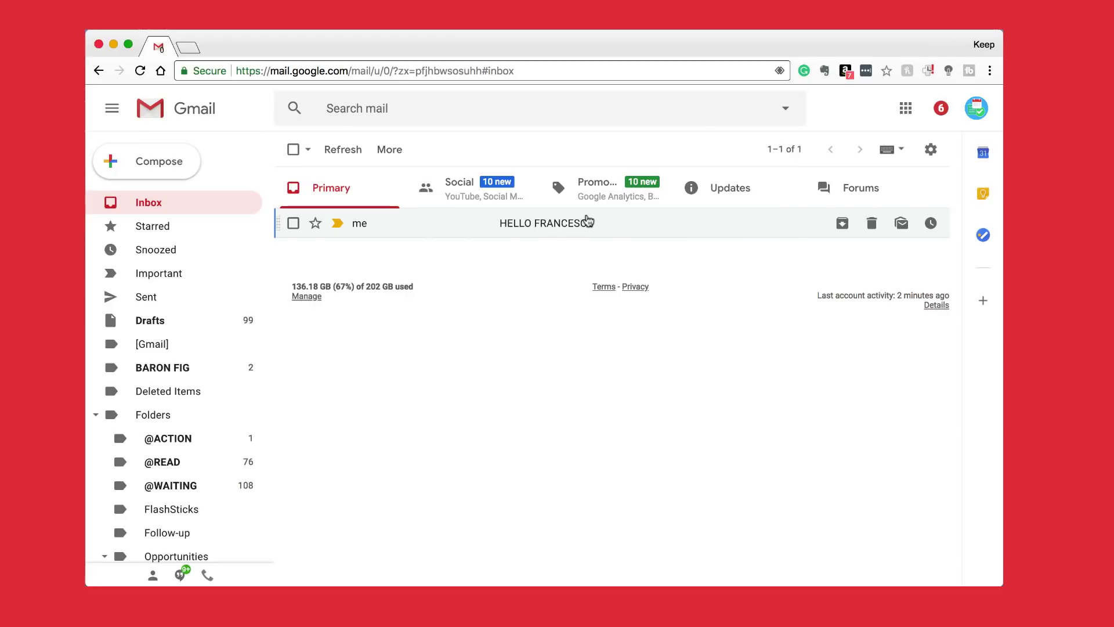
Preview the right-click quick actions and More actions menu, then deselect the email
{"action": "right_click", "coordinate": [610, 231]}
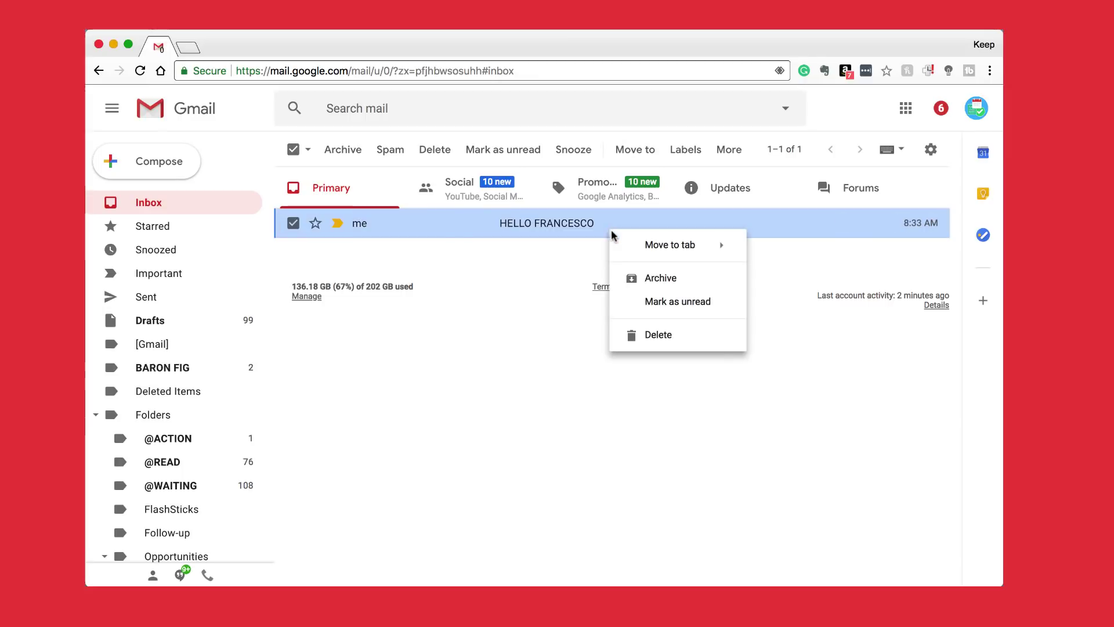
{"action": "left_click", "coordinate": [656, 372]}
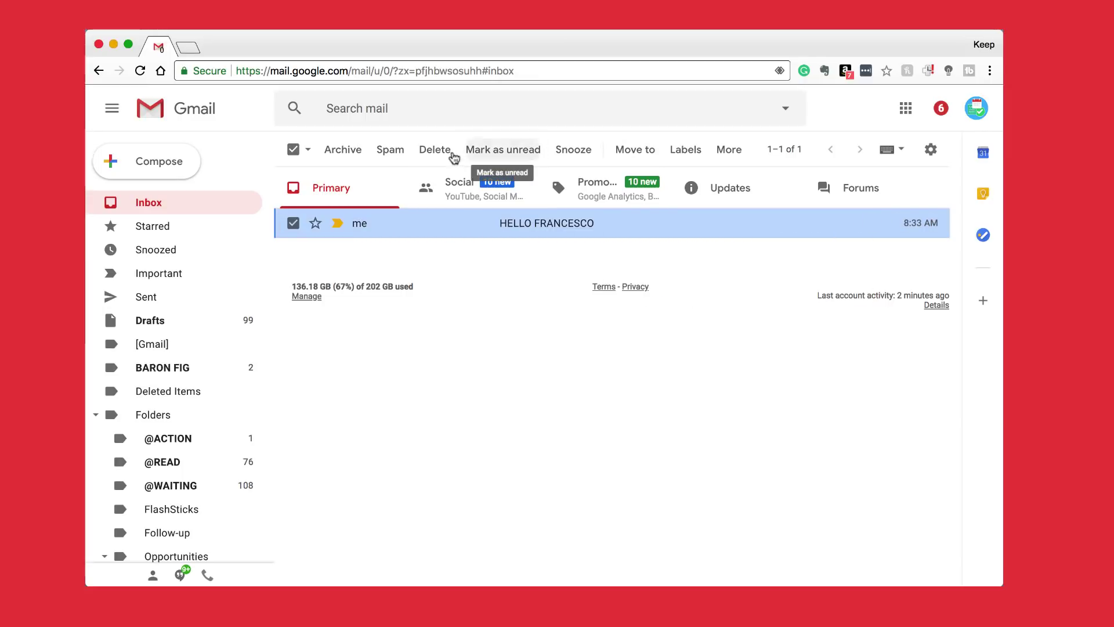
{"action": "left_click", "coordinate": [741, 163]}
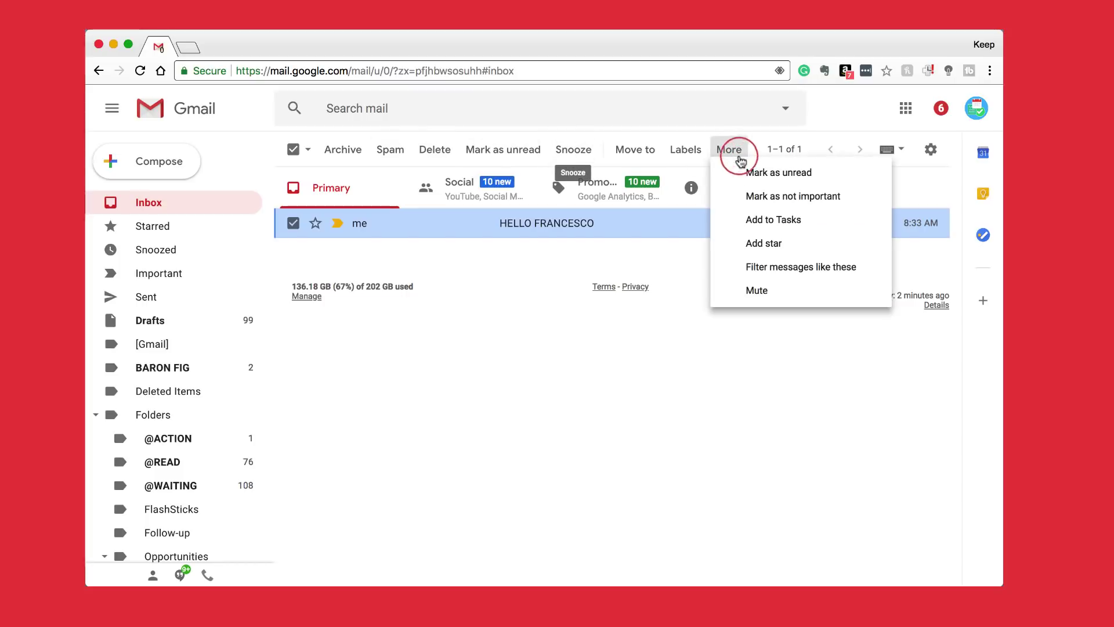
{"action": "left_click", "coordinate": [621, 406]}
{"action": "left_click", "coordinate": [299, 230]}
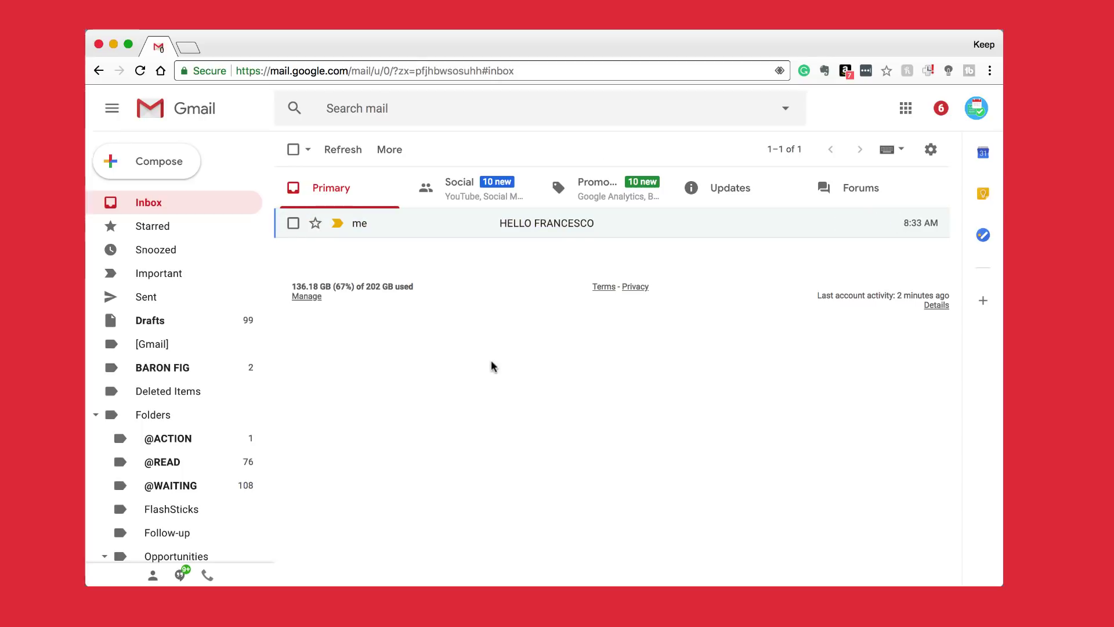
Open the full Settings page on the General tab
{"action": "left_click", "coordinate": [931, 149]}
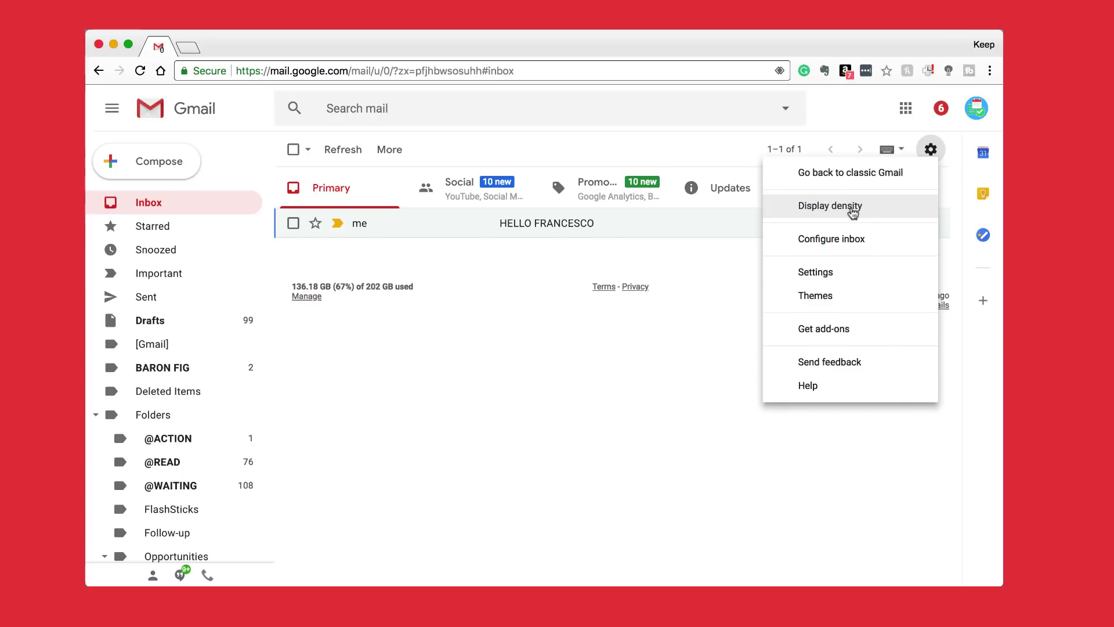
{"action": "left_click", "coordinate": [841, 281]}
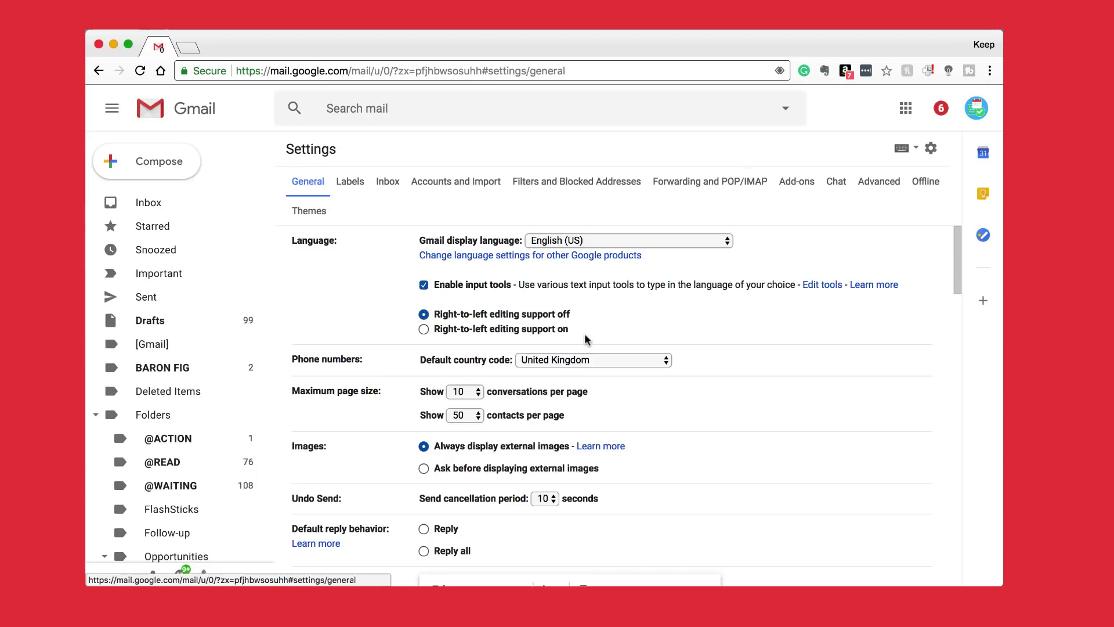
{"action": "scroll", "coordinate": [586, 339], "scroll_direction": "down", "scroll_amount": 2}
{"action": "scroll", "coordinate": [586, 340], "scroll_direction": "up", "scroll_amount": 1}
{"action": "scroll", "coordinate": [586, 339], "scroll_direction": "down", "scroll_amount": 2}
{"action": "scroll", "coordinate": [509, 341], "scroll_direction": "down", "scroll_amount": 2}
Keep the Undo Send cancellation period at 10 seconds and review the remaining General options
{"action": "left_click", "coordinate": [545, 281]}
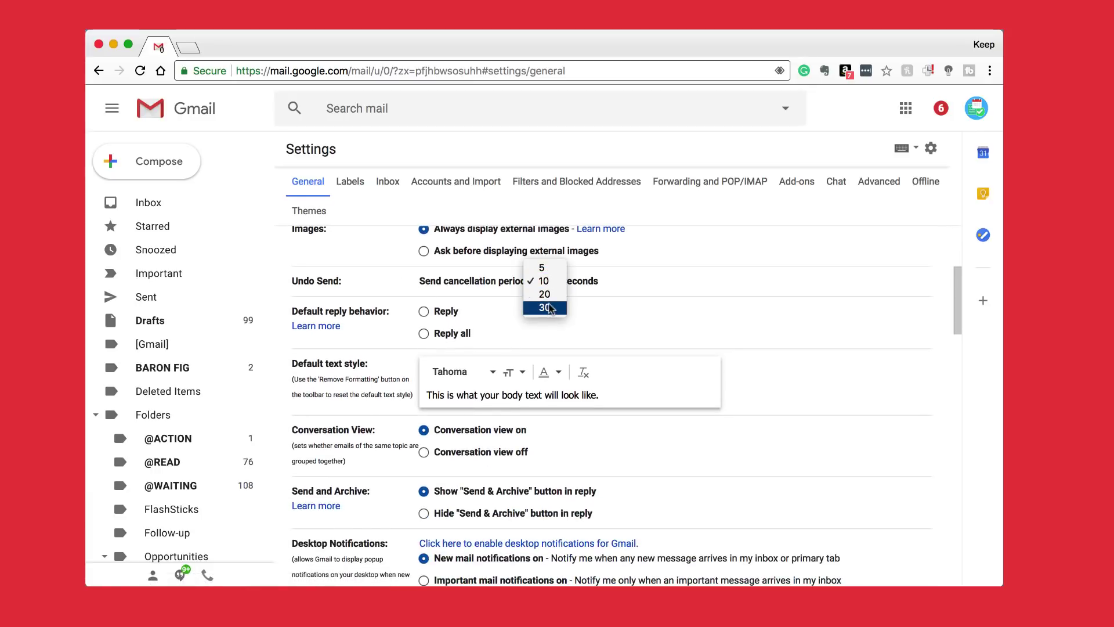
{"action": "left_click", "coordinate": [629, 289]}
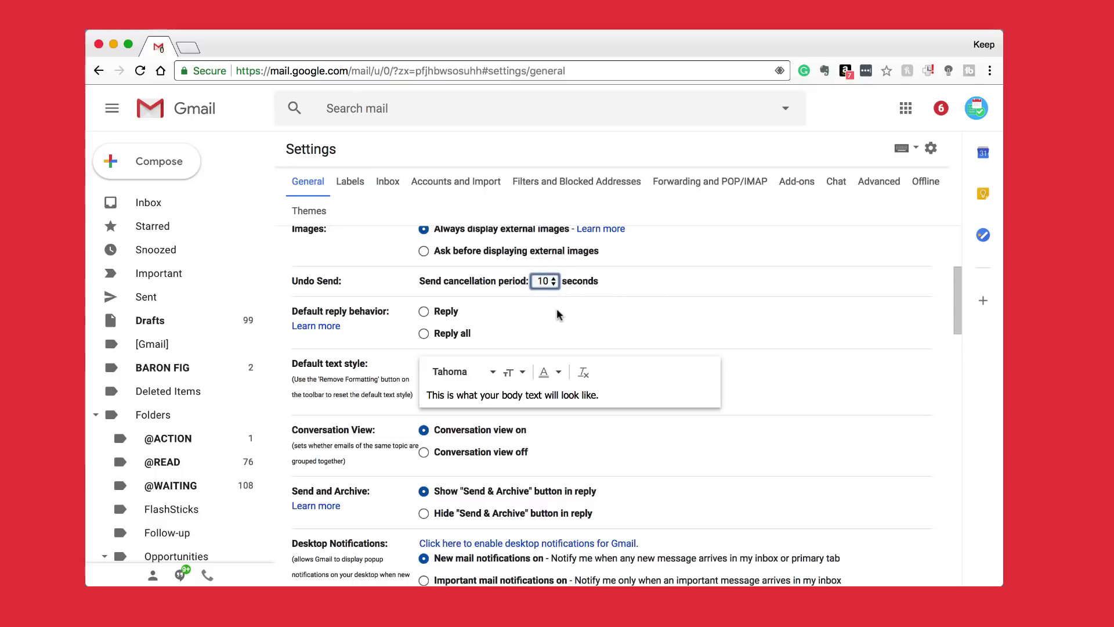
{"action": "scroll", "coordinate": [546, 305], "scroll_direction": "down", "scroll_amount": 5}
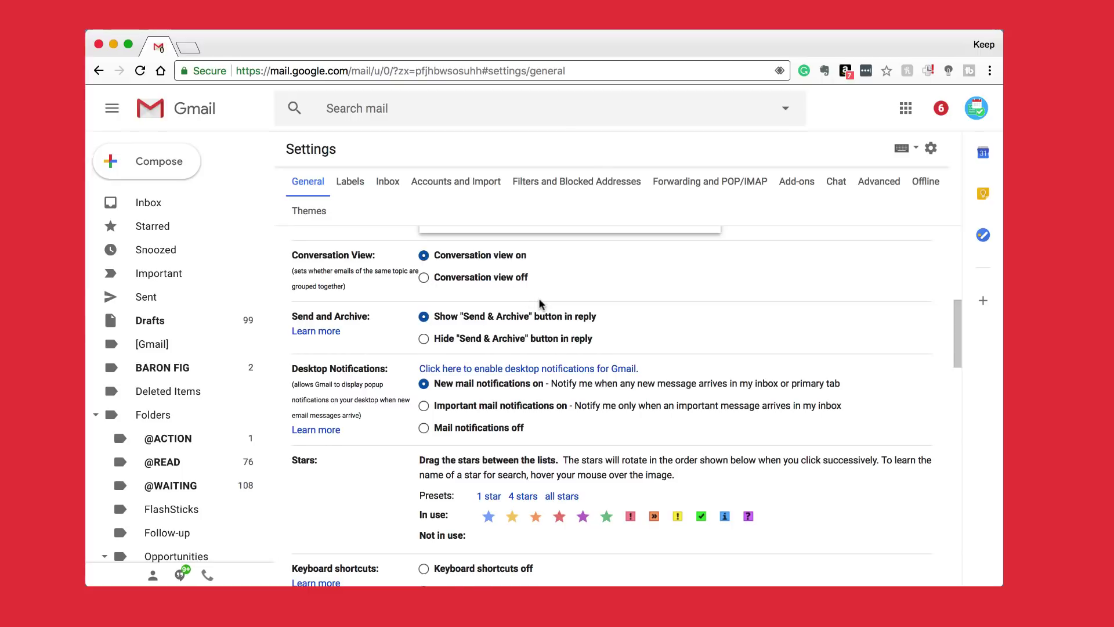
{"action": "scroll", "coordinate": [539, 298], "scroll_direction": "down", "scroll_amount": 3}
{"action": "scroll", "coordinate": [540, 302], "scroll_direction": "down", "scroll_amount": 10}
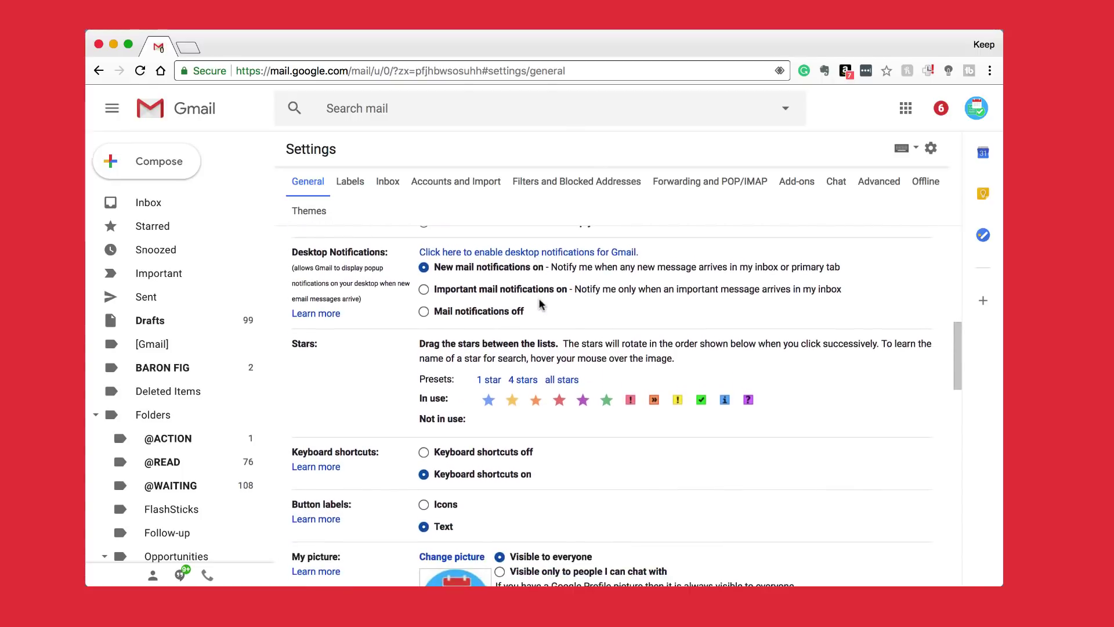
{"action": "scroll", "coordinate": [540, 302], "scroll_direction": "down", "scroll_amount": 2}
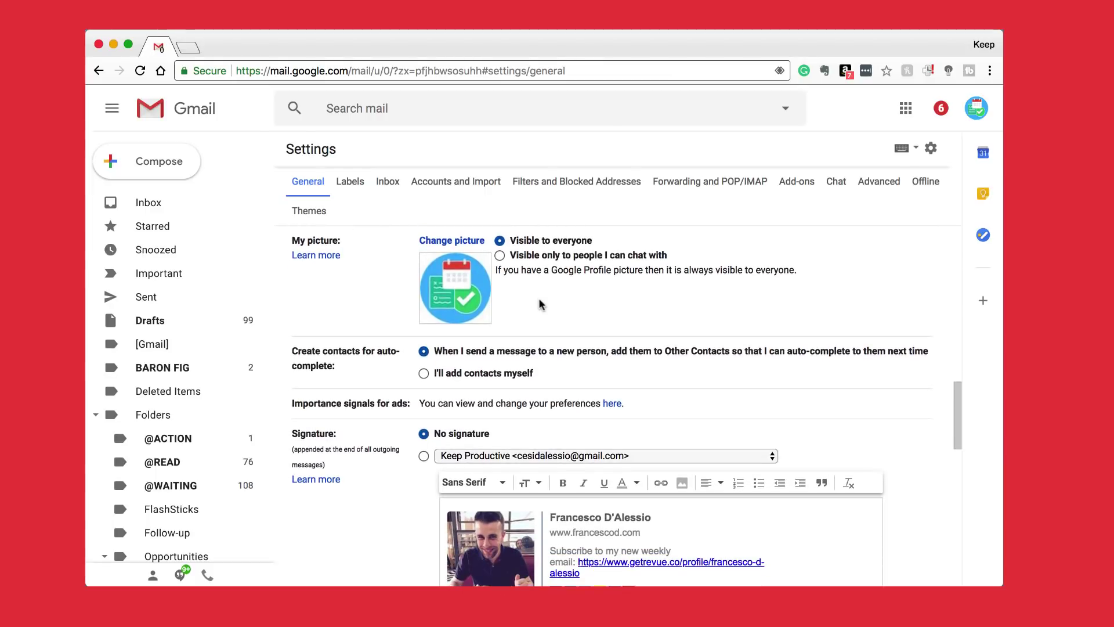
{"action": "scroll", "coordinate": [538, 298], "scroll_direction": "down", "scroll_amount": 14}
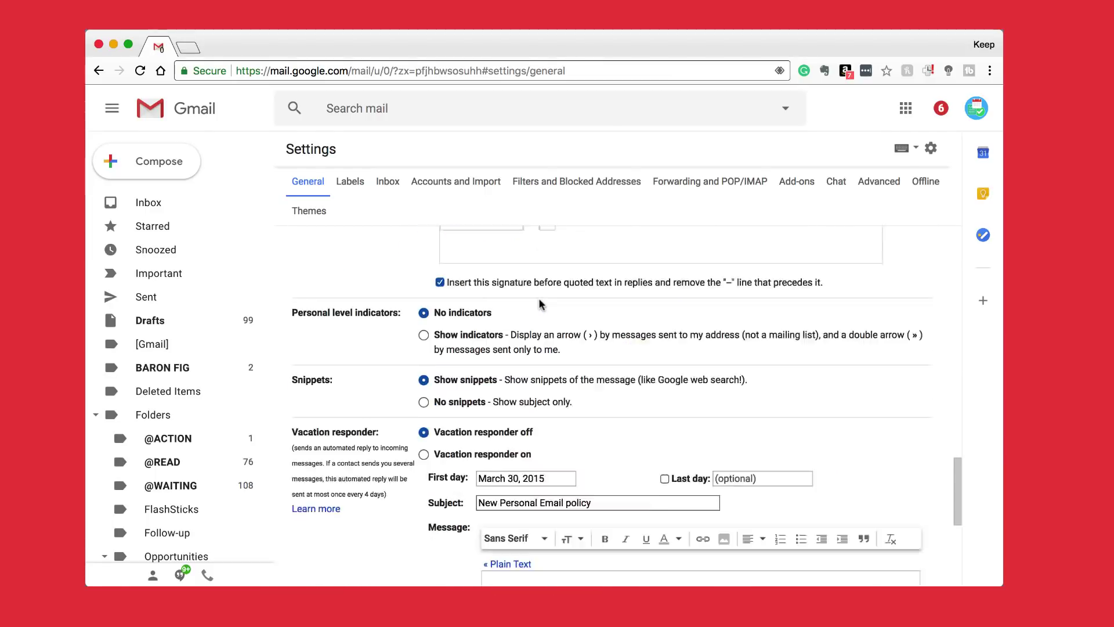
{"action": "scroll", "coordinate": [539, 301], "scroll_direction": "down", "scroll_amount": 8}
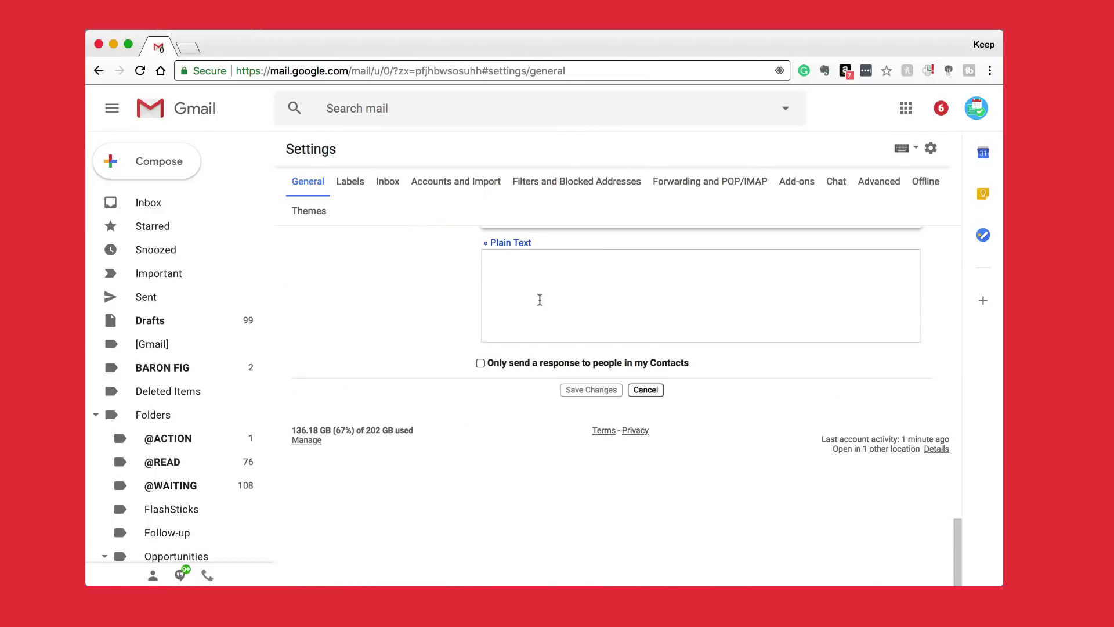
{"action": "scroll", "coordinate": [540, 300], "scroll_direction": "up", "scroll_amount": 20}
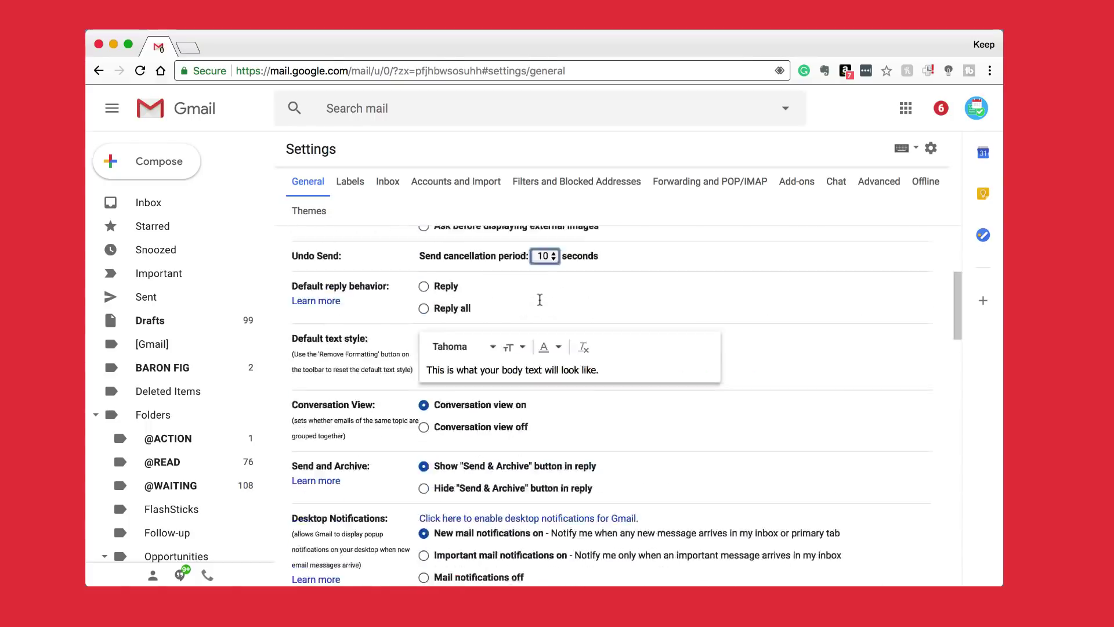
Browse the Labels, Inbox, and Accounts and Import settings tabs
{"action": "left_click", "coordinate": [357, 185]}
{"action": "left_click", "coordinate": [383, 182]}
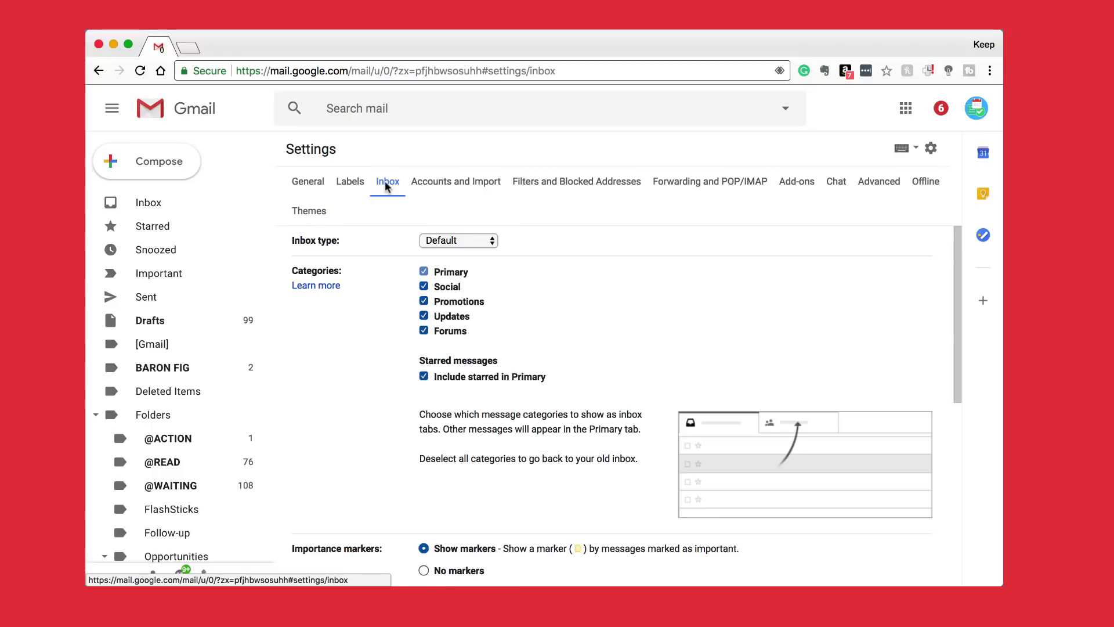
{"action": "scroll", "coordinate": [504, 339], "scroll_direction": "down", "scroll_amount": 10}
{"action": "scroll", "coordinate": [504, 338], "scroll_direction": "up", "scroll_amount": 10}
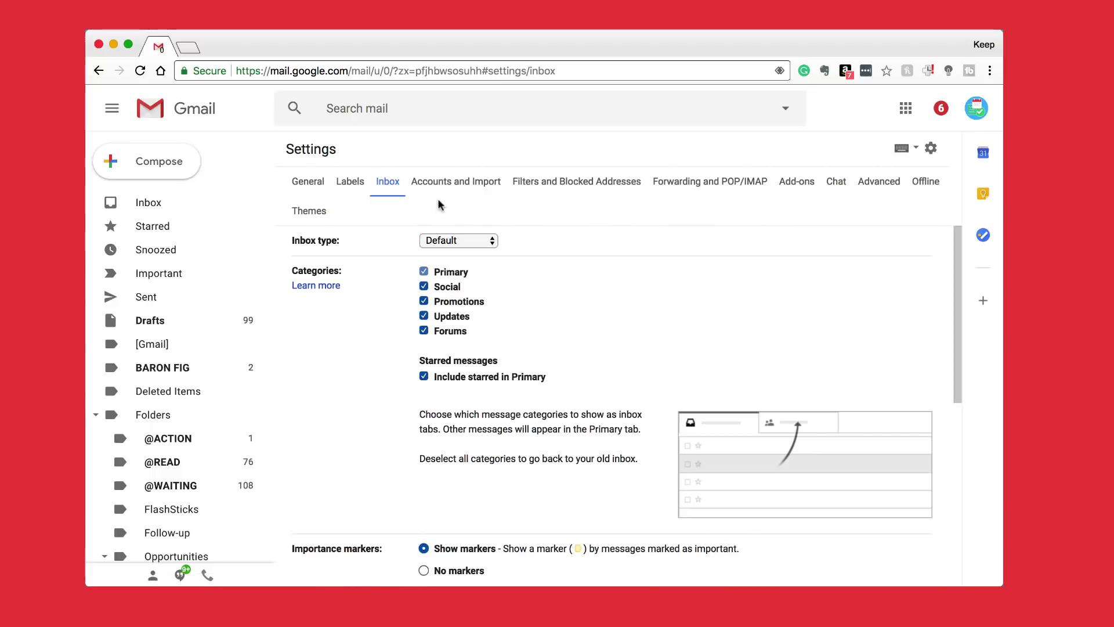
{"action": "left_click", "coordinate": [441, 177]}
{"action": "scroll", "coordinate": [563, 313], "scroll_direction": "down", "scroll_amount": 10}
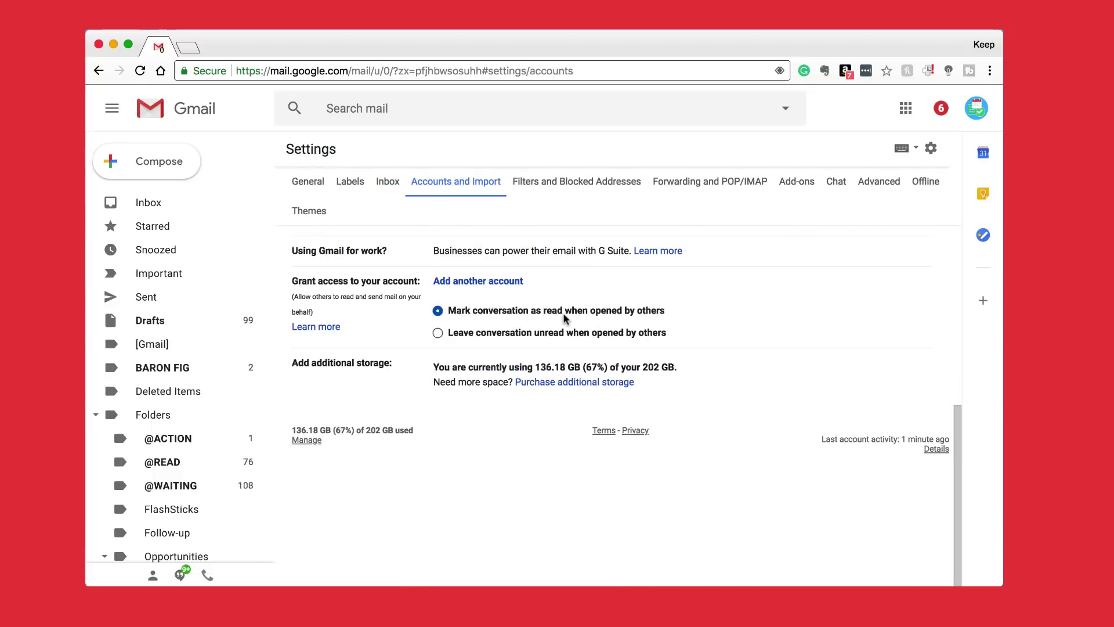
{"action": "scroll", "coordinate": [563, 312], "scroll_direction": "up", "scroll_amount": 10}
Browse Filters, Forwarding and POP/IMAP, Add-ons, Chat and Advanced, ending on Offline
{"action": "left_click", "coordinate": [571, 188]}
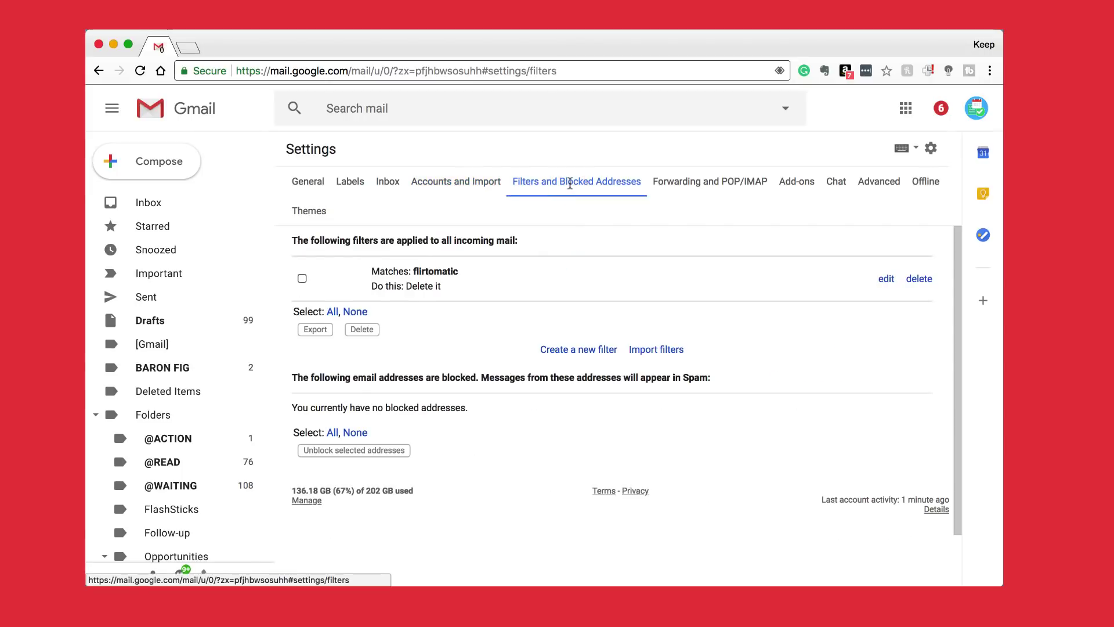
{"action": "left_click", "coordinate": [708, 189]}
{"action": "left_click", "coordinate": [807, 187]}
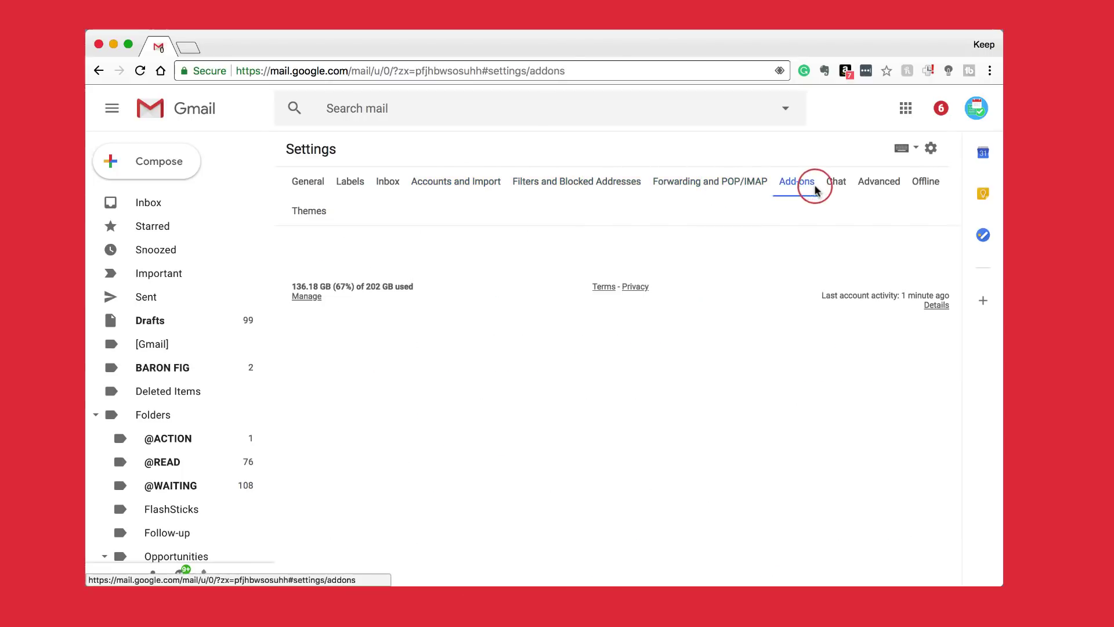
{"action": "left_click", "coordinate": [842, 184]}
{"action": "left_click", "coordinate": [871, 183]}
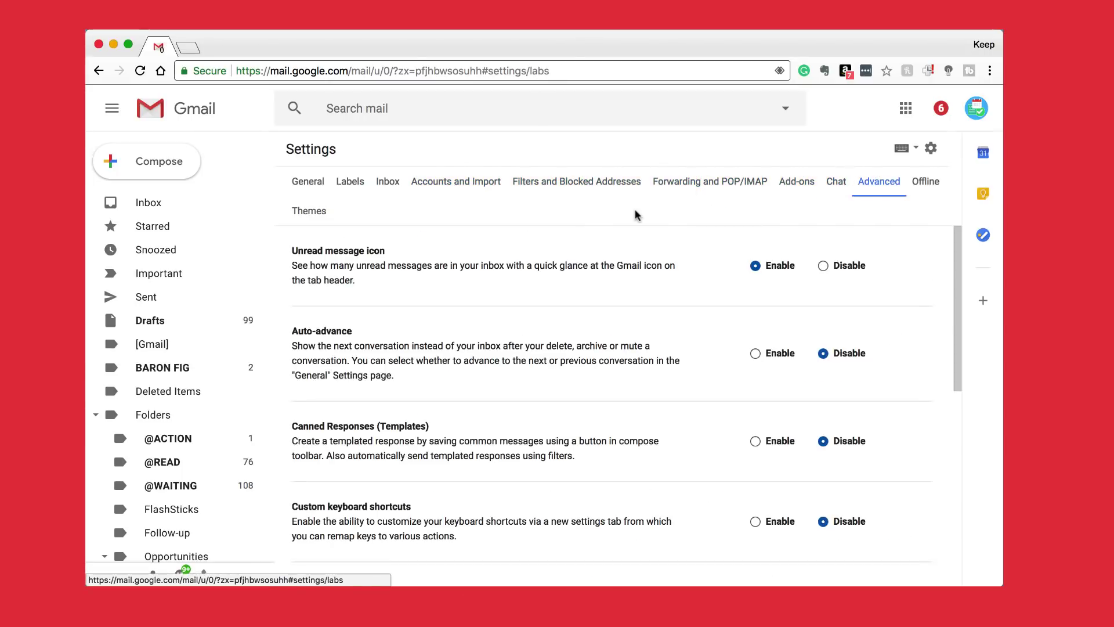
{"action": "scroll", "coordinate": [519, 232], "scroll_direction": "down", "scroll_amount": 1}
{"action": "scroll", "coordinate": [519, 232], "scroll_direction": "down", "scroll_amount": 5}
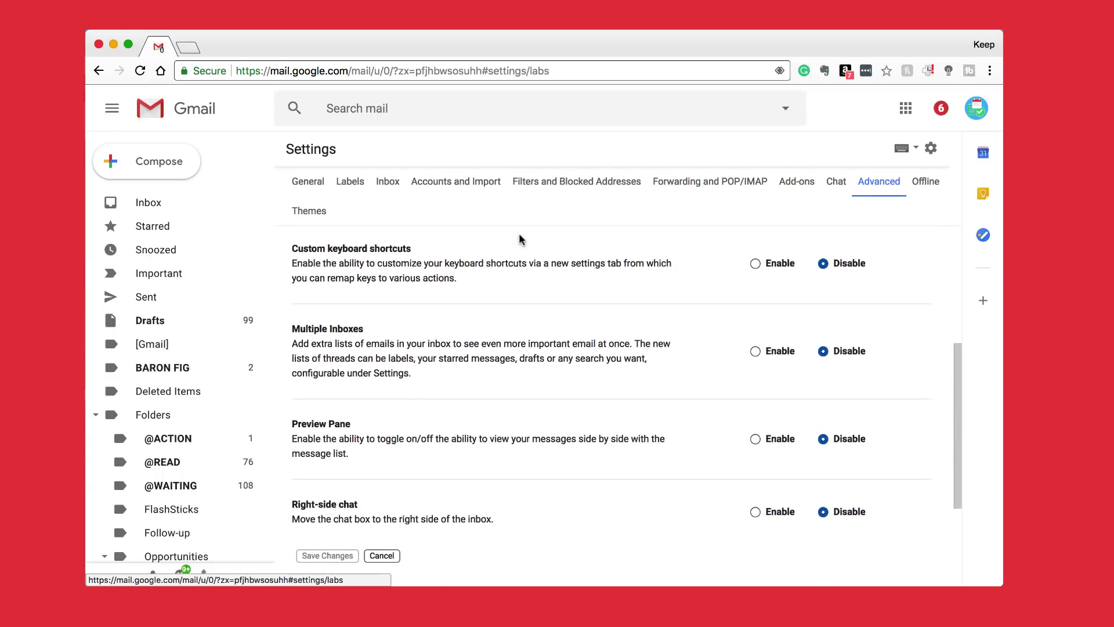
{"action": "scroll", "coordinate": [535, 332], "scroll_direction": "down", "scroll_amount": 2}
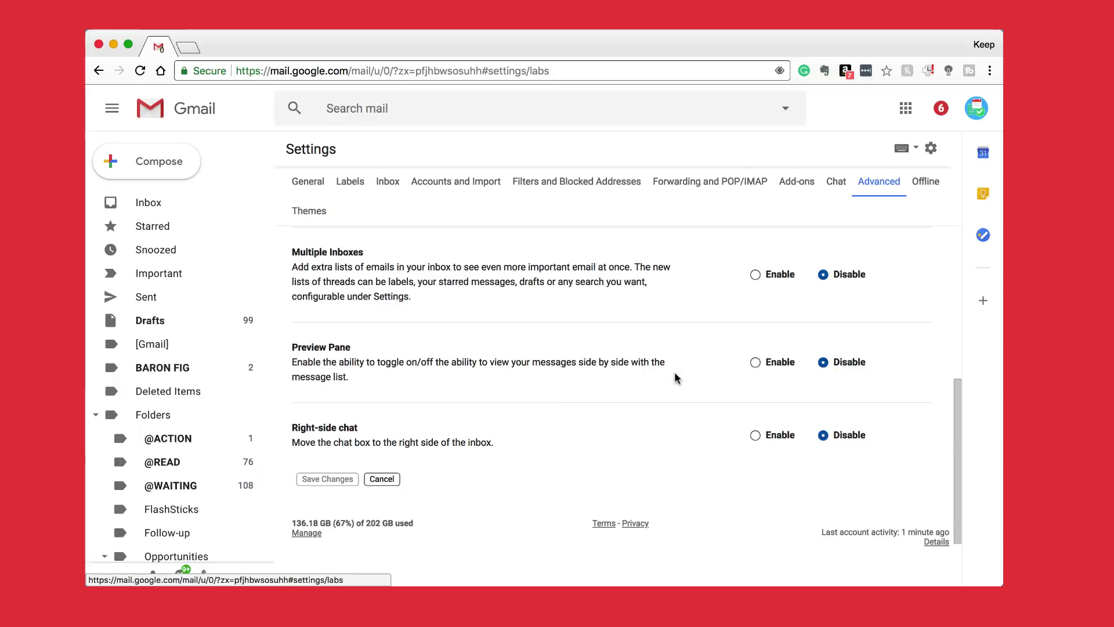
{"action": "scroll", "coordinate": [673, 373], "scroll_direction": "up", "scroll_amount": 6}
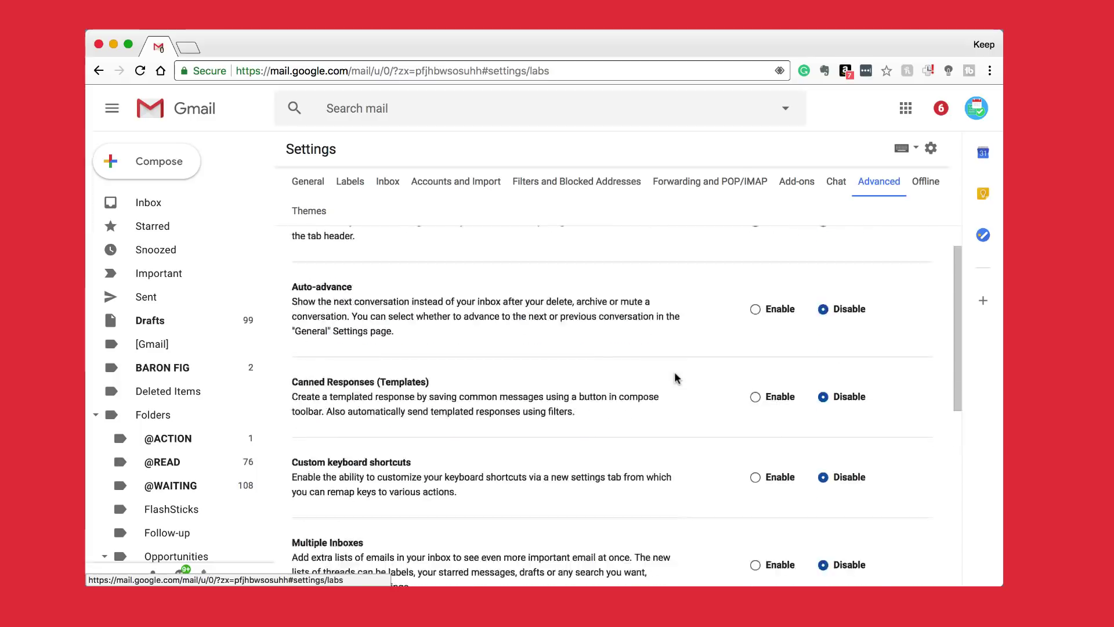
{"action": "left_click", "coordinate": [926, 182]}
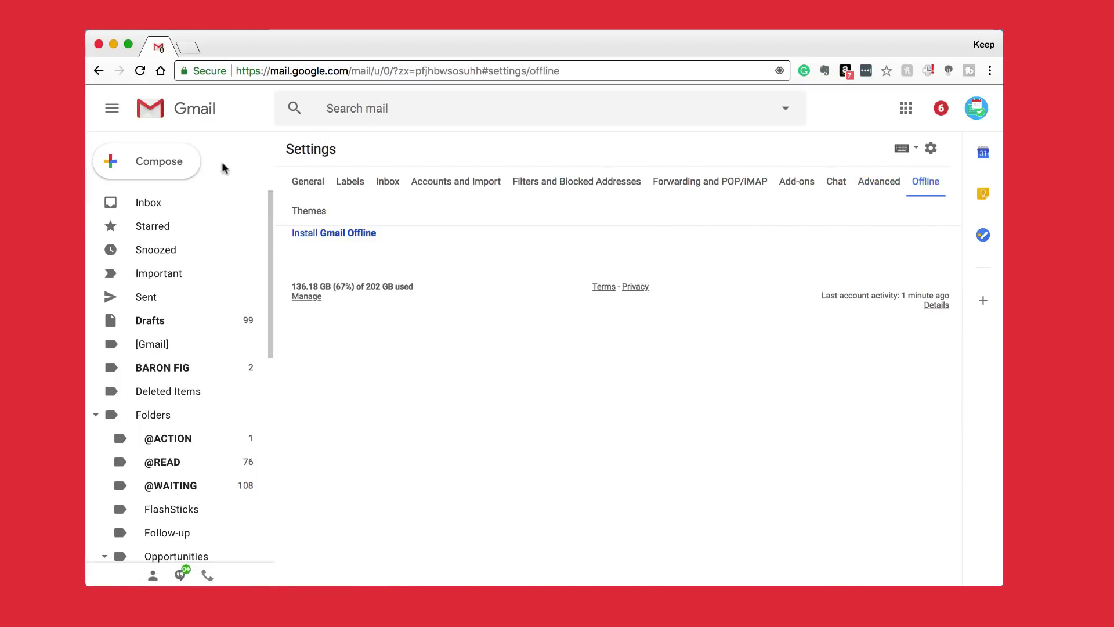
Go back from Settings to the inbox, where the greeting email is the only Primary message
{"action": "left_click", "coordinate": [169, 201]}
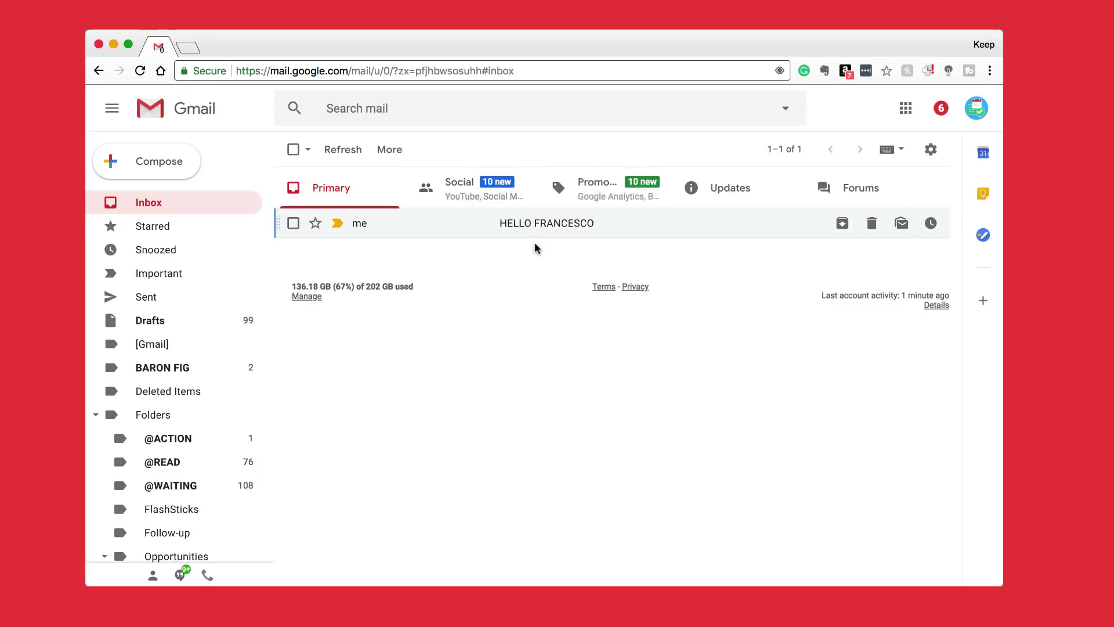